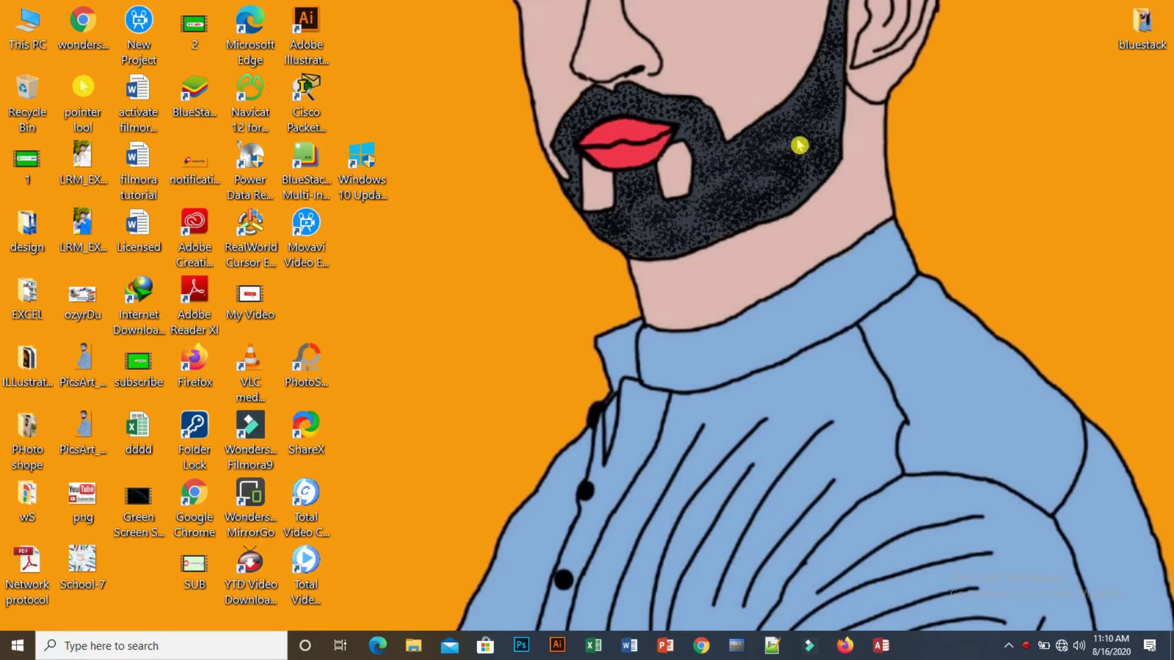
Step: Launch Excel 2013, create a blank workbook, maximize its window and go to the VIEW tab
{"action": "left_click", "coordinate": [596, 649]}
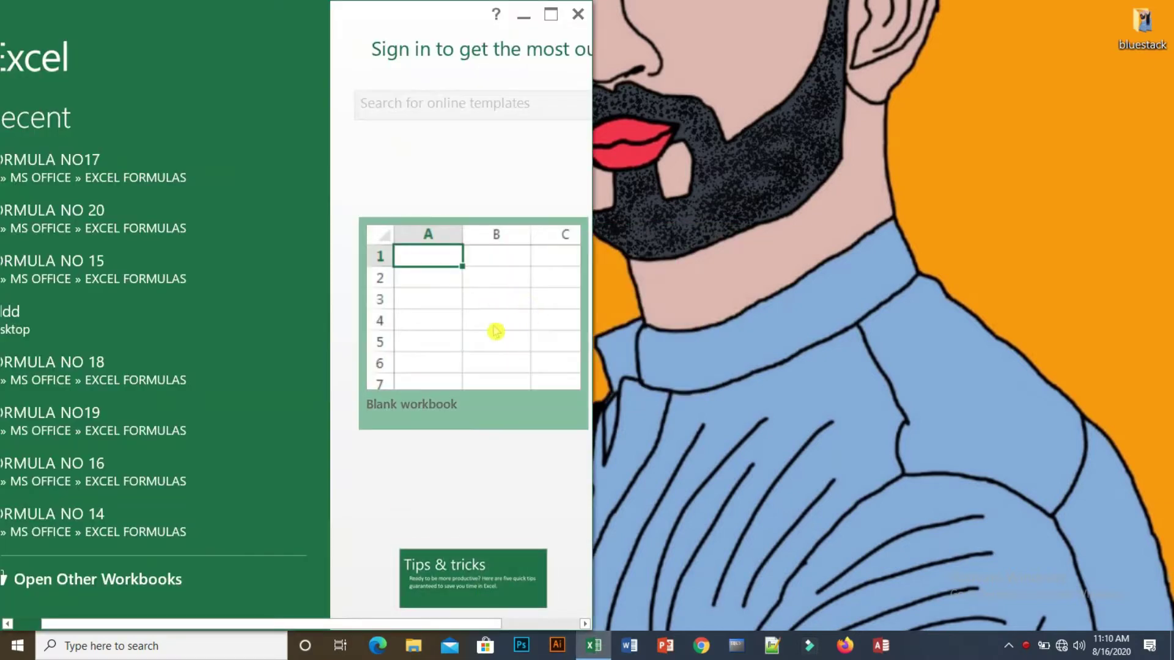
{"action": "left_click", "coordinate": [496, 332]}
{"action": "left_click", "coordinate": [551, 14]}
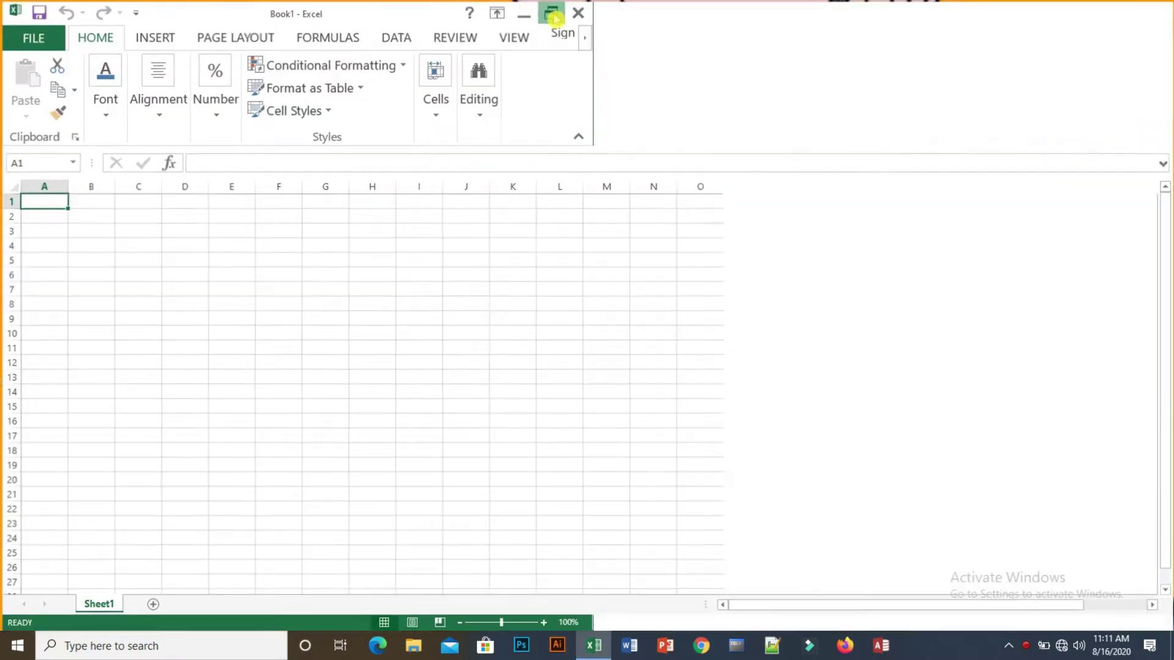
{"action": "left_click", "coordinate": [515, 36]}
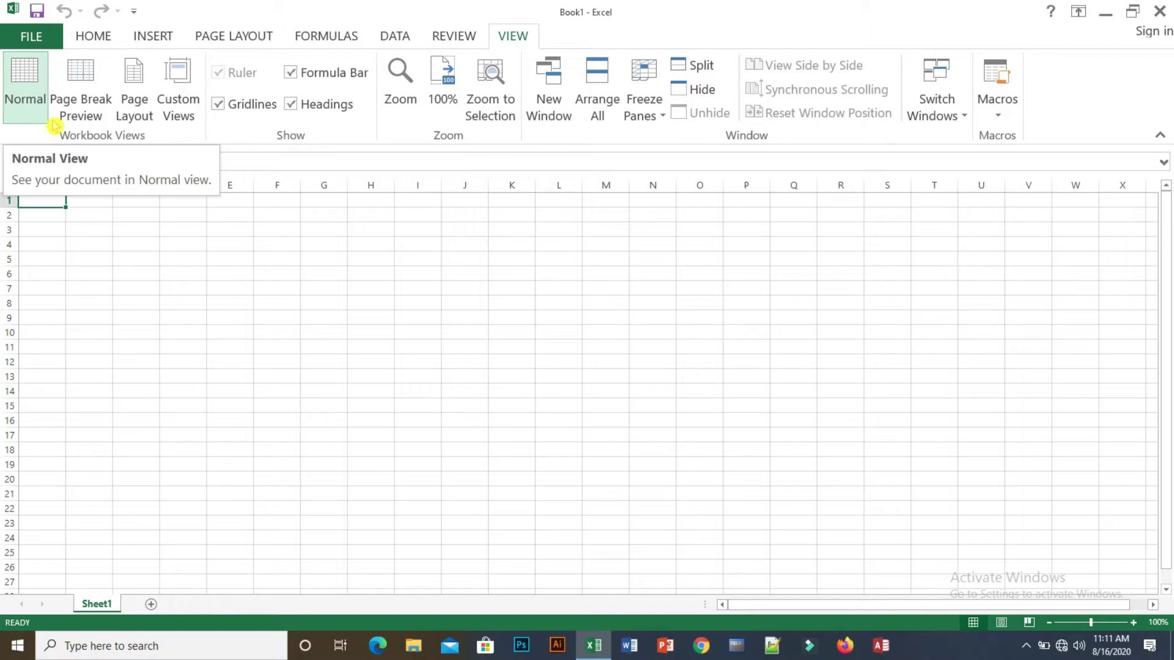
Step: Switch Book1 from Normal view to Page Break Preview
{"action": "left_click", "coordinate": [37, 97]}
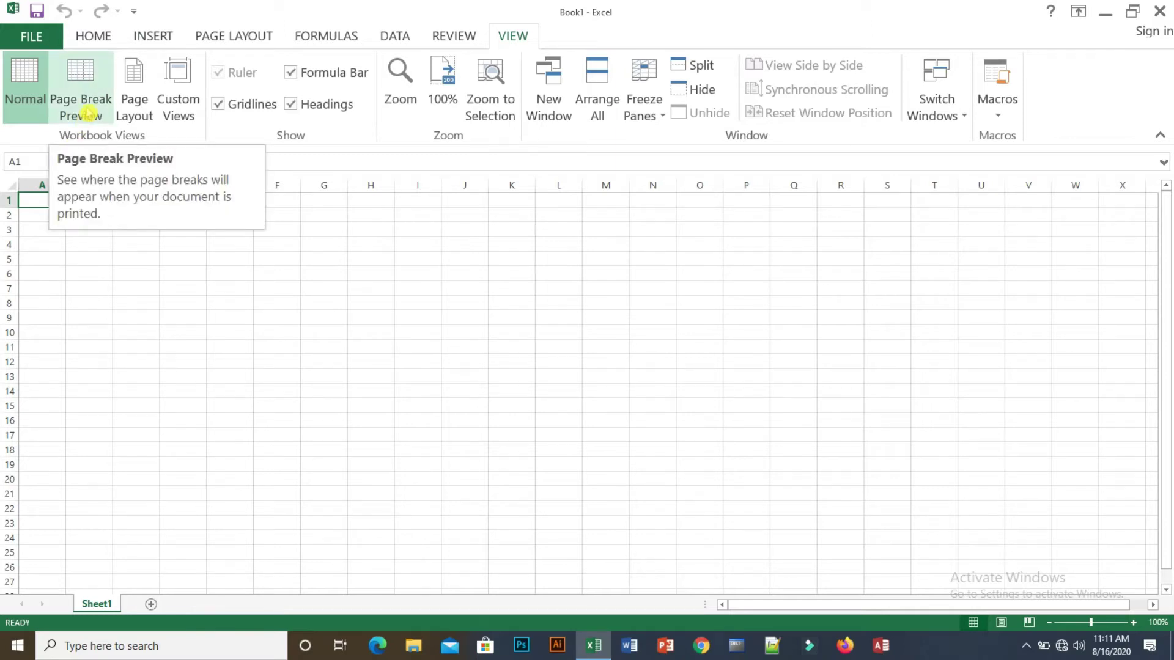
{"action": "left_click", "coordinate": [90, 112]}
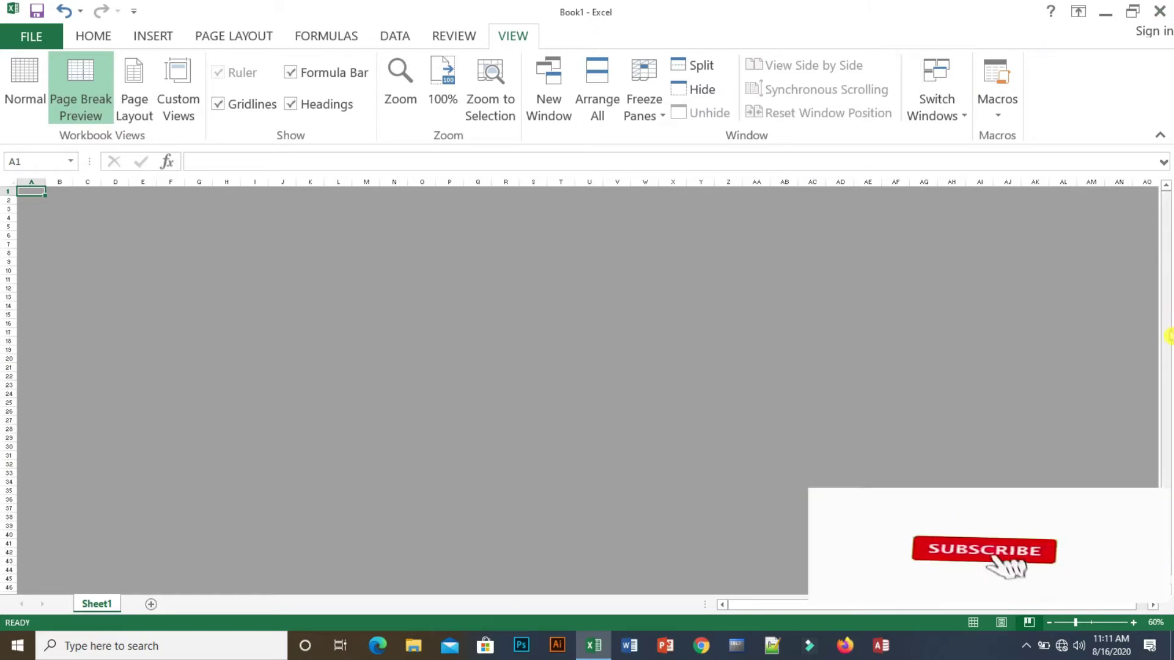
{"action": "left_click_drag", "start_coordinate": [1168, 346], "coordinate": [1154, 285]}
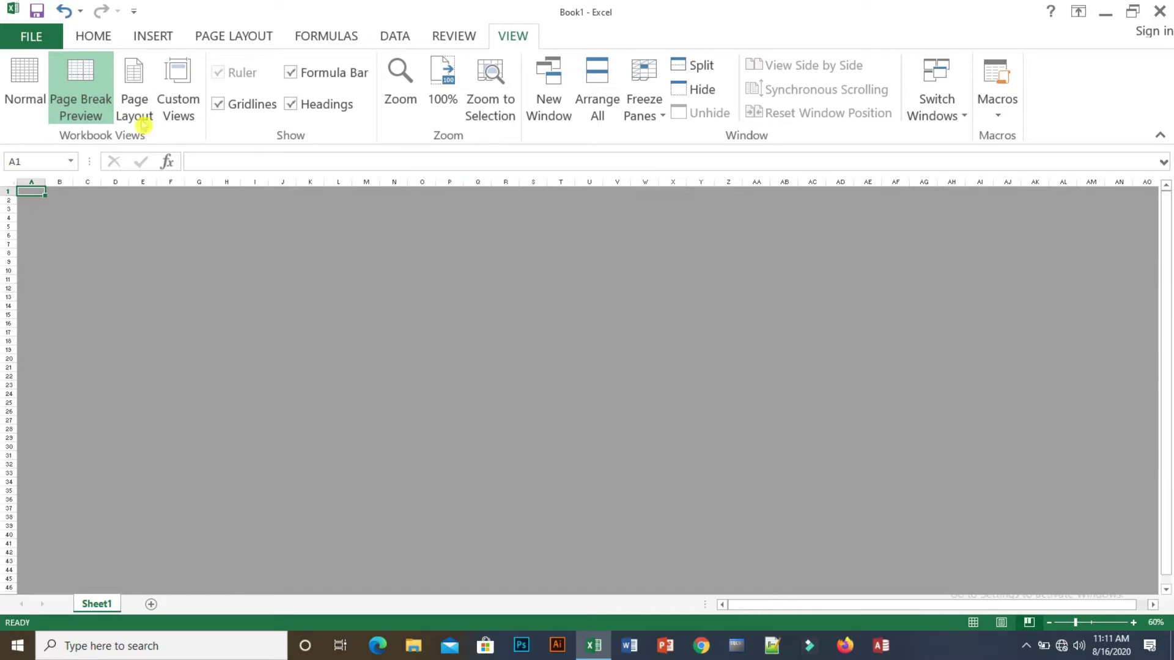
Step: Switch Book1 to Page Layout view and scroll down and back up through the pages
{"action": "left_click", "coordinate": [134, 88]}
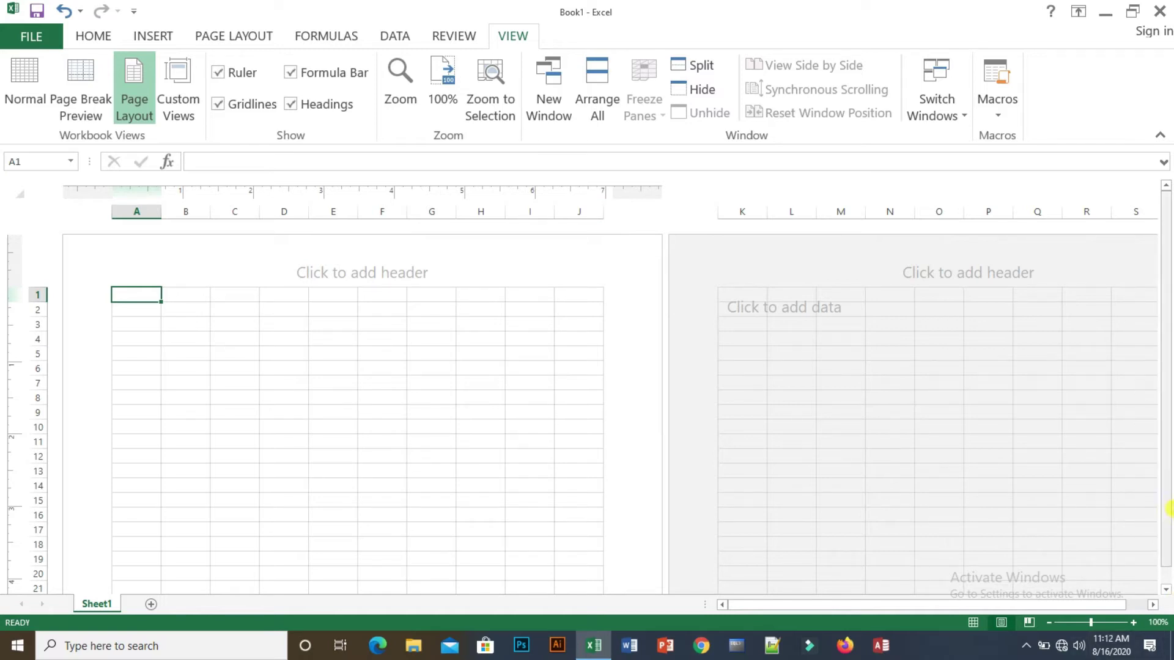
{"action": "left_click_drag", "start_coordinate": [1168, 541], "coordinate": [1167, 584]}
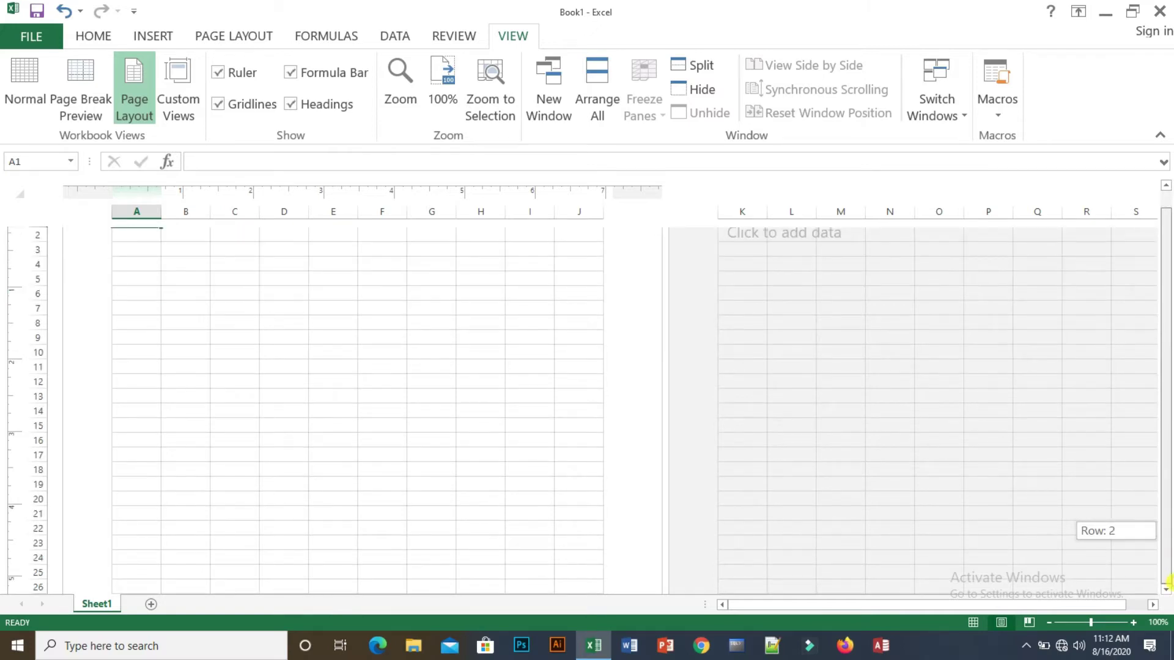
{"action": "left_click_drag", "start_coordinate": [1168, 581], "coordinate": [1168, 551]}
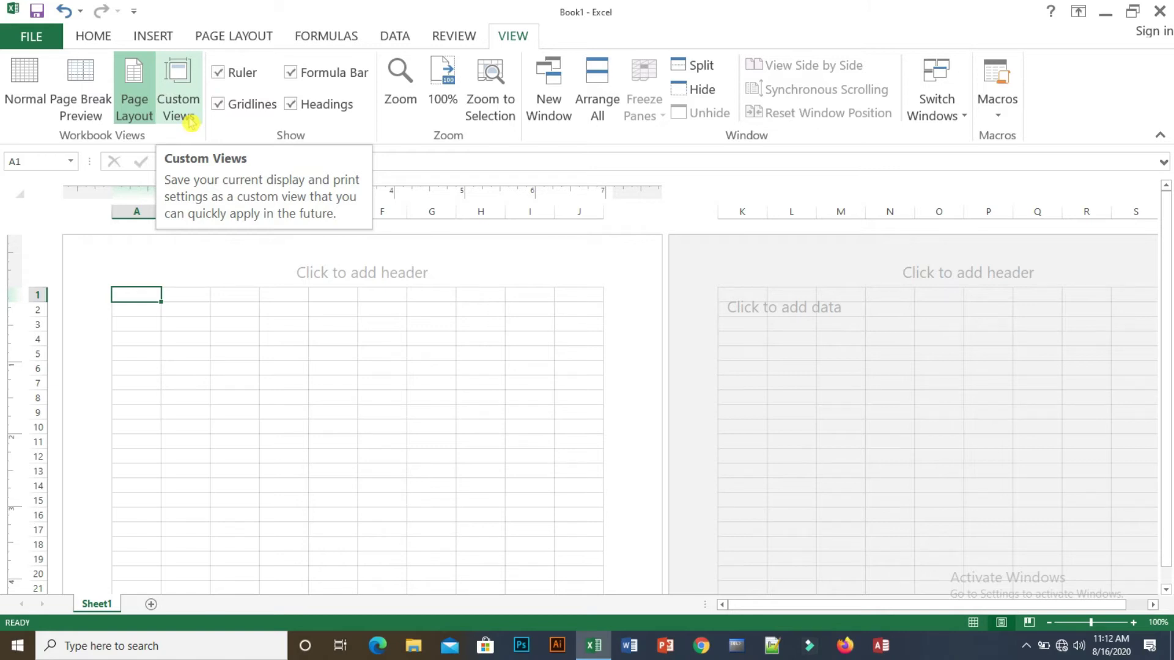
Step: Save the current Page Layout display as a custom view named 'page'
{"action": "left_click", "coordinate": [190, 121]}
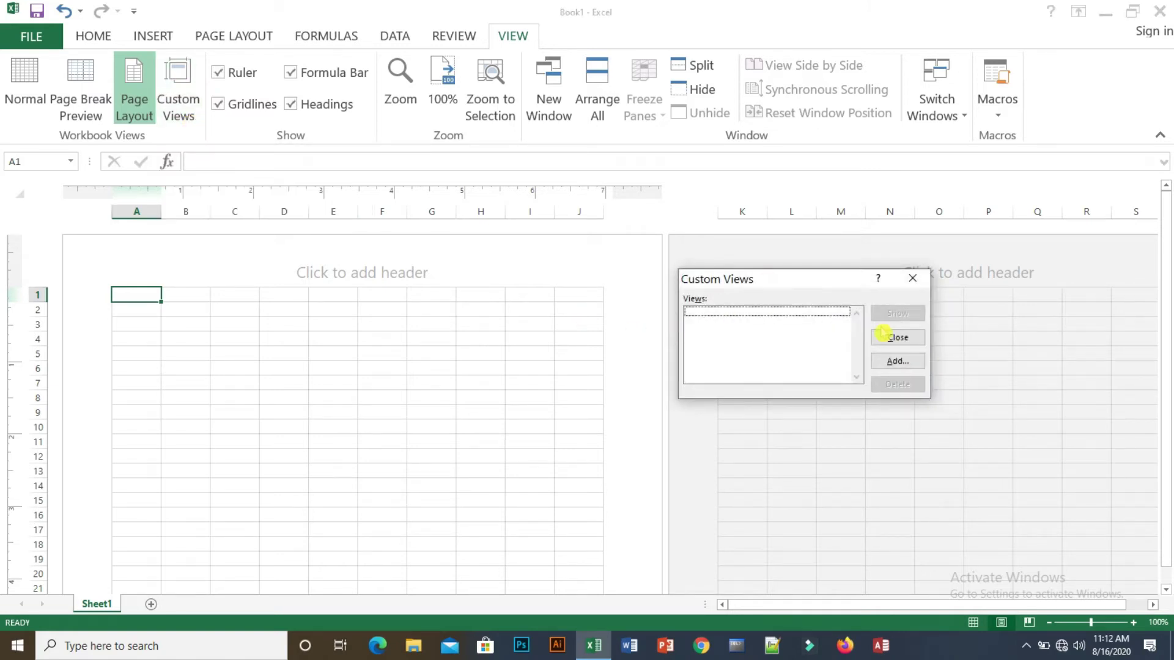
{"action": "left_click", "coordinate": [897, 361]}
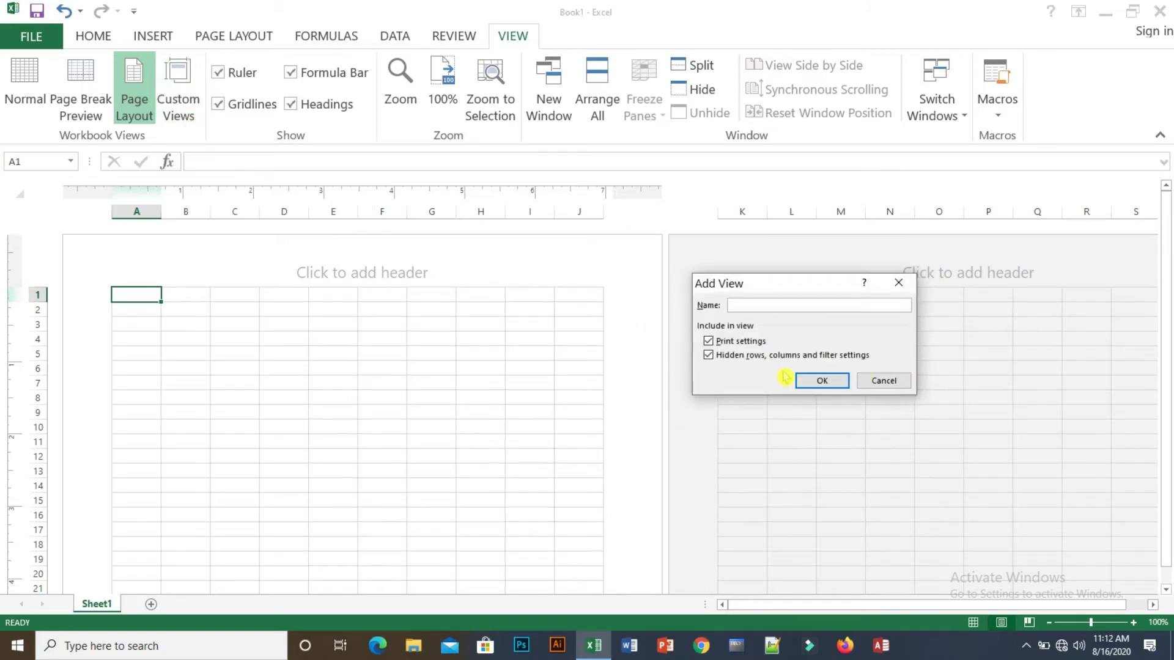
{"action": "type", "text": "page"}
{"action": "left_click", "coordinate": [823, 382]}
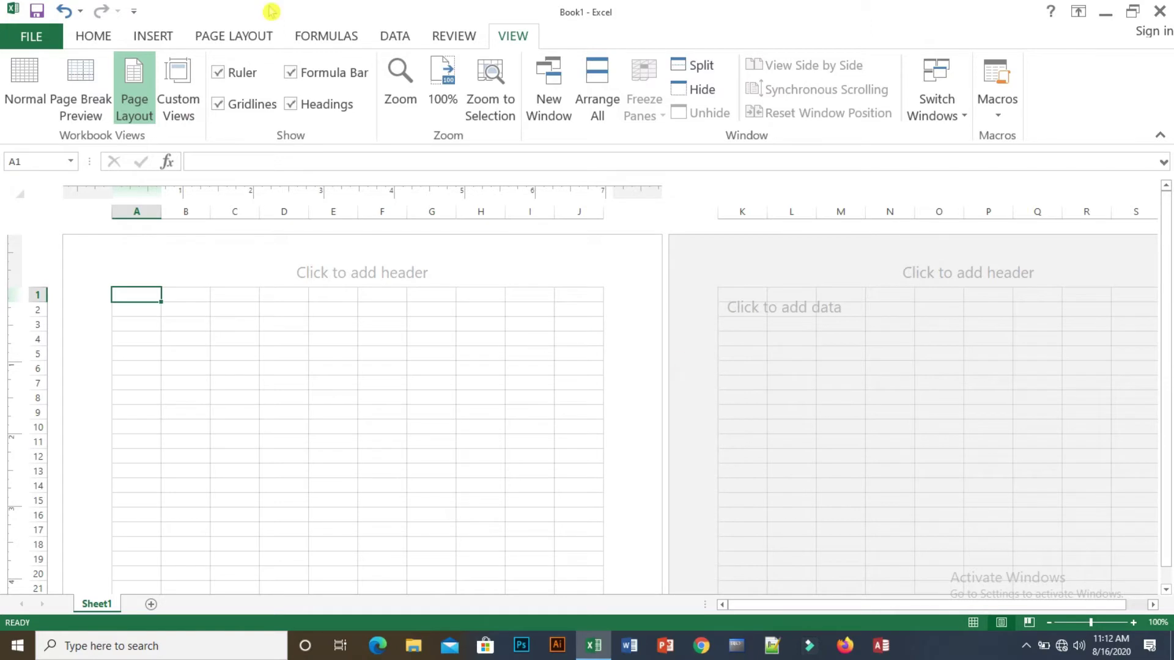
Step: Return to Normal view, then apply the 'page' custom view
{"action": "left_click", "coordinate": [23, 98]}
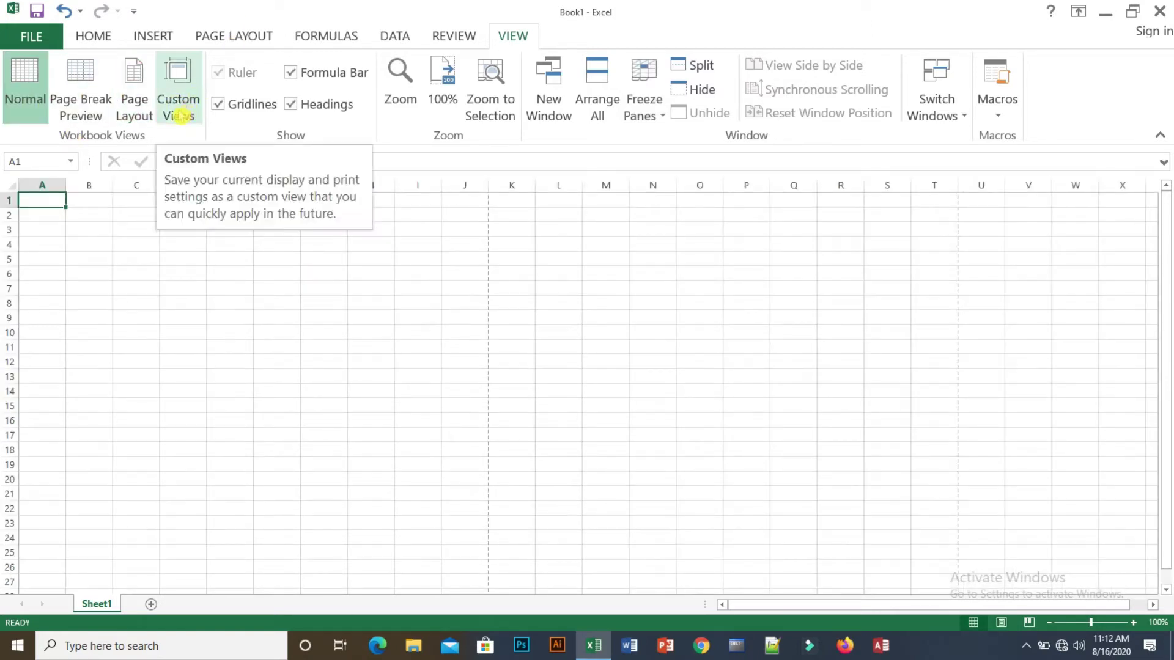
{"action": "left_click", "coordinate": [184, 110]}
{"action": "left_click", "coordinate": [919, 320]}
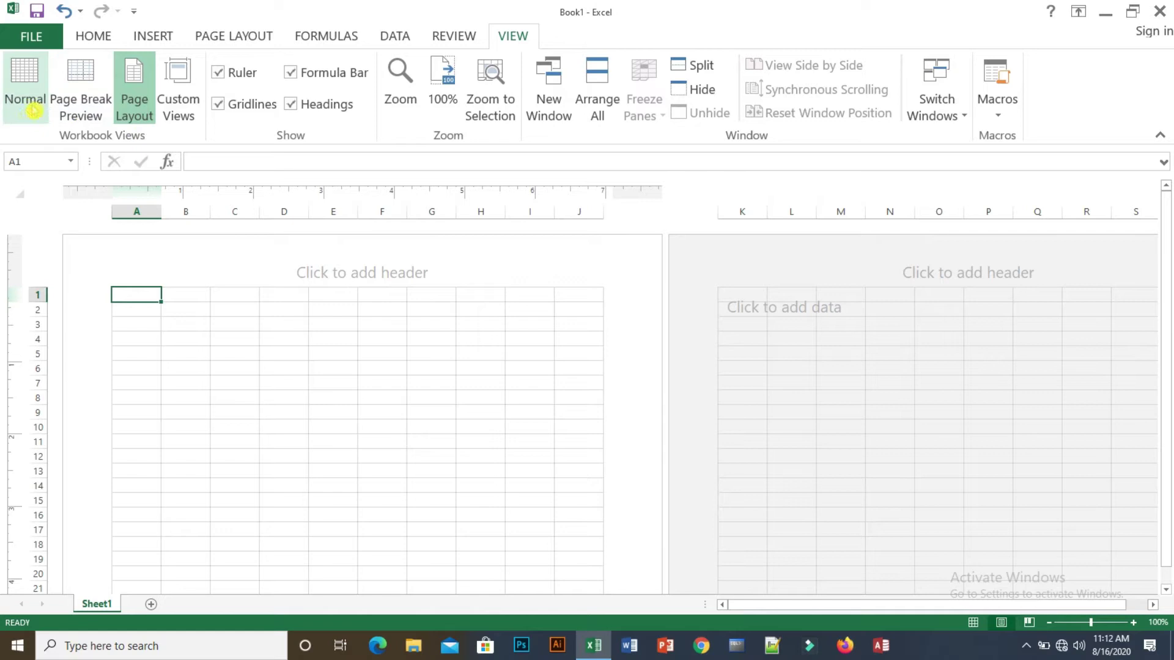
Step: Return to Normal view and toggle Gridlines and Headings off and back on
{"action": "left_click", "coordinate": [18, 106]}
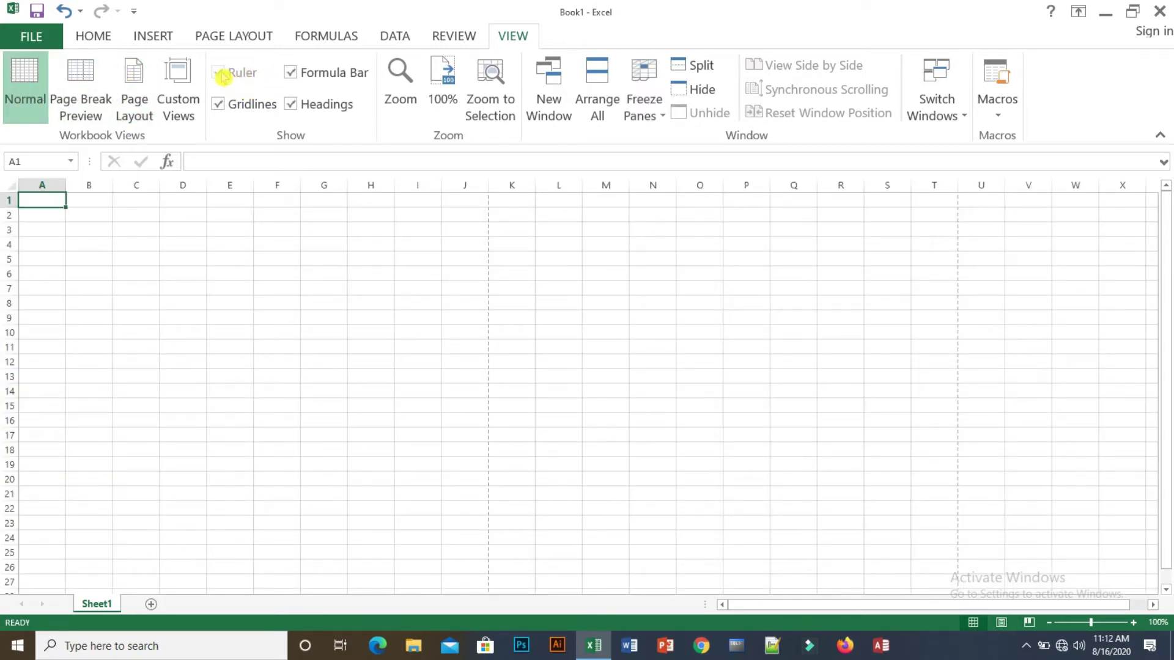
{"action": "left_click", "coordinate": [223, 108]}
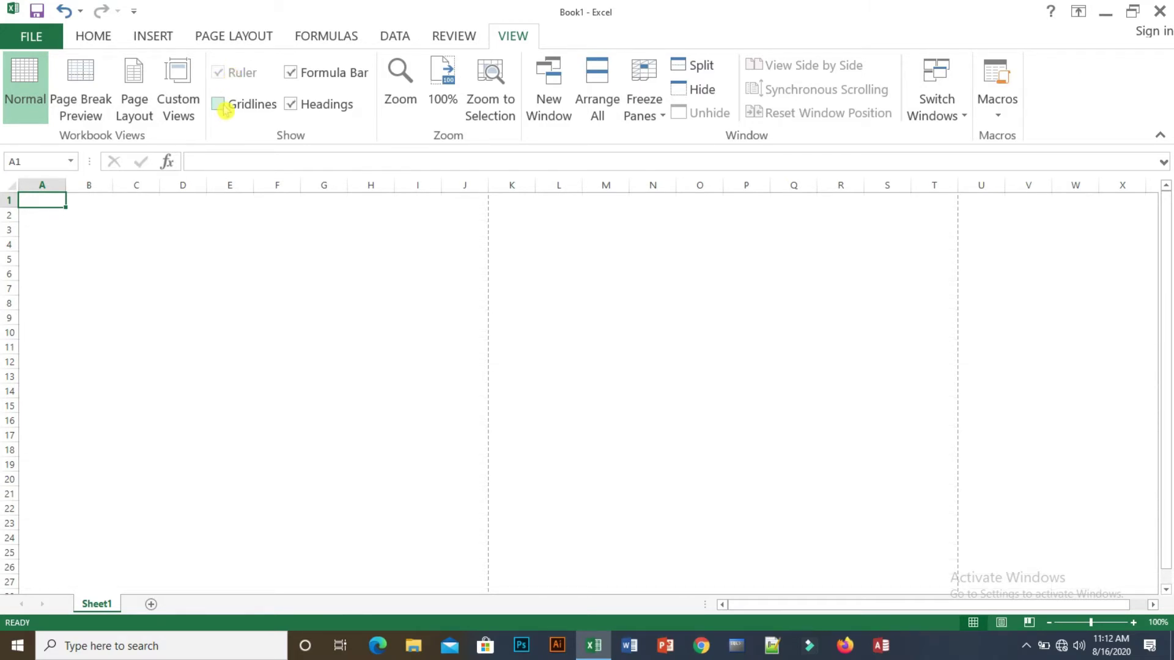
{"action": "left_click", "coordinate": [226, 110]}
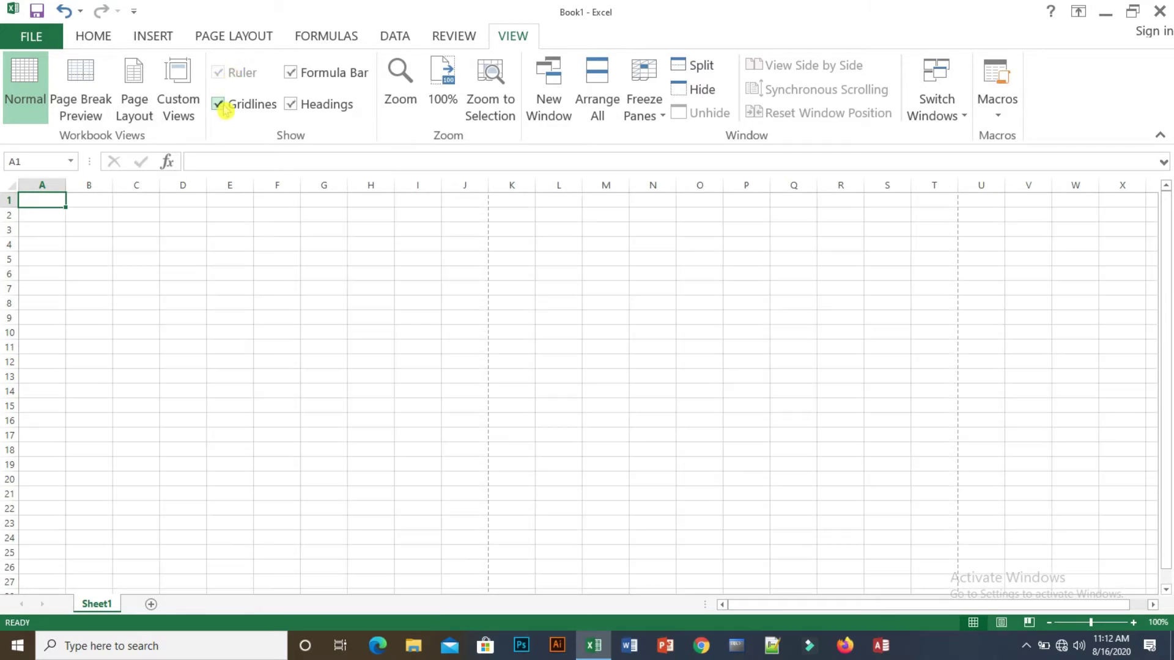
{"action": "left_click", "coordinate": [313, 106]}
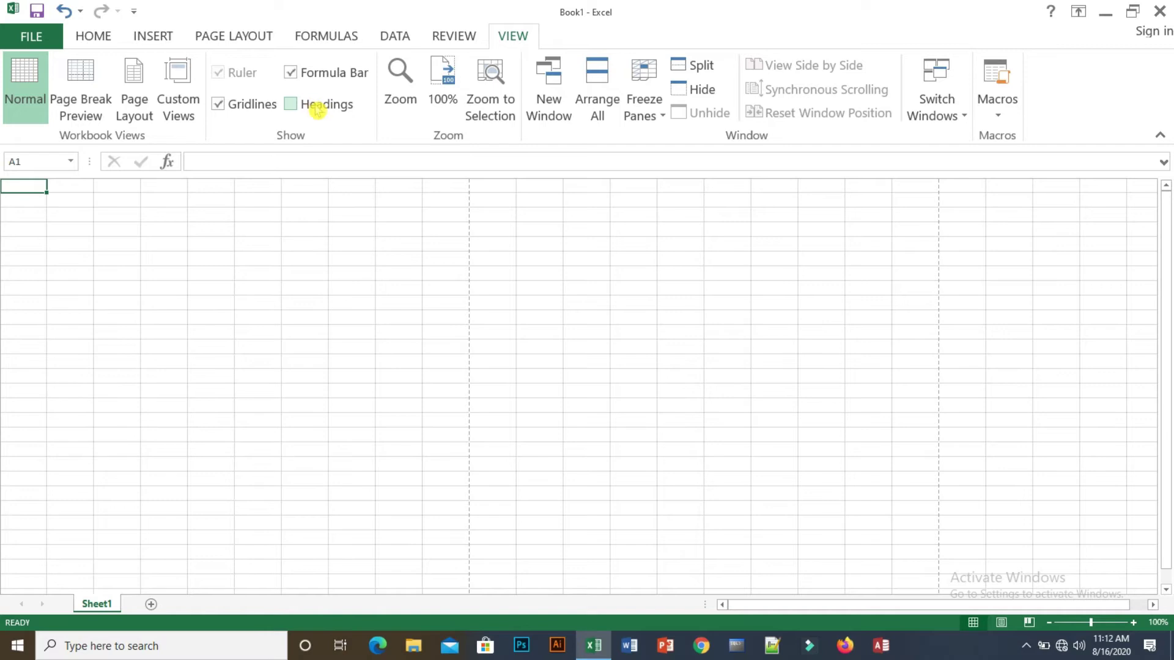
{"action": "left_click", "coordinate": [316, 109]}
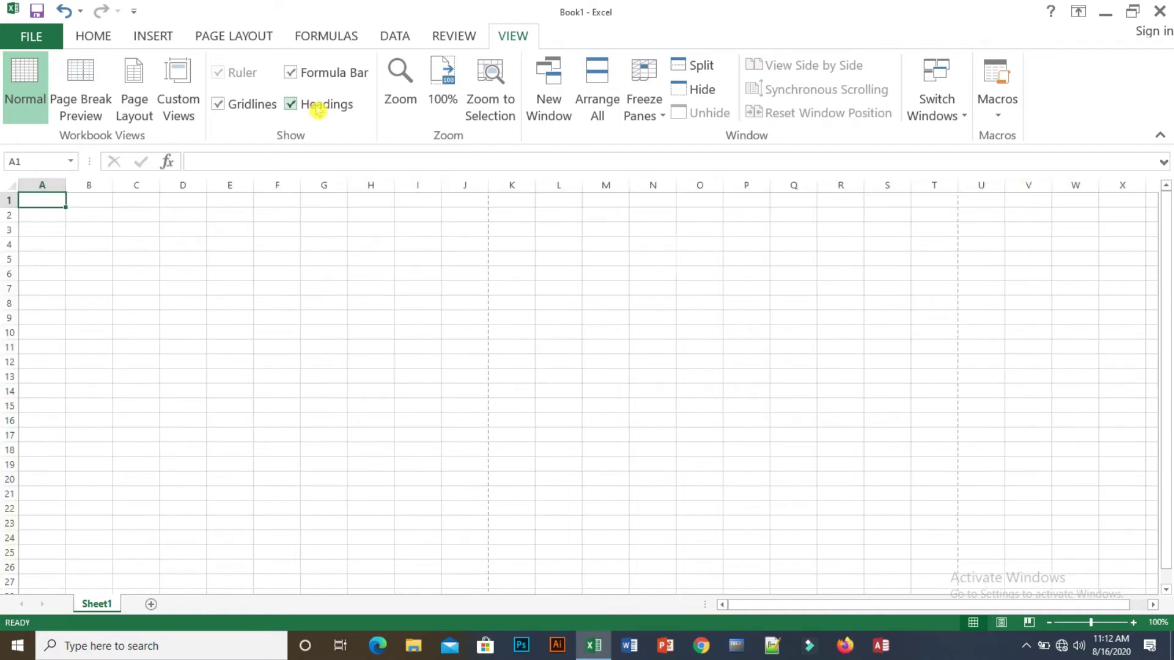
Step: Toggle the Formula Bar off and on twice, leaving it visible
{"action": "left_click", "coordinate": [293, 78]}
{"action": "left_click", "coordinate": [294, 78]}
{"action": "left_click", "coordinate": [293, 78]}
{"action": "left_click", "coordinate": [294, 78]}
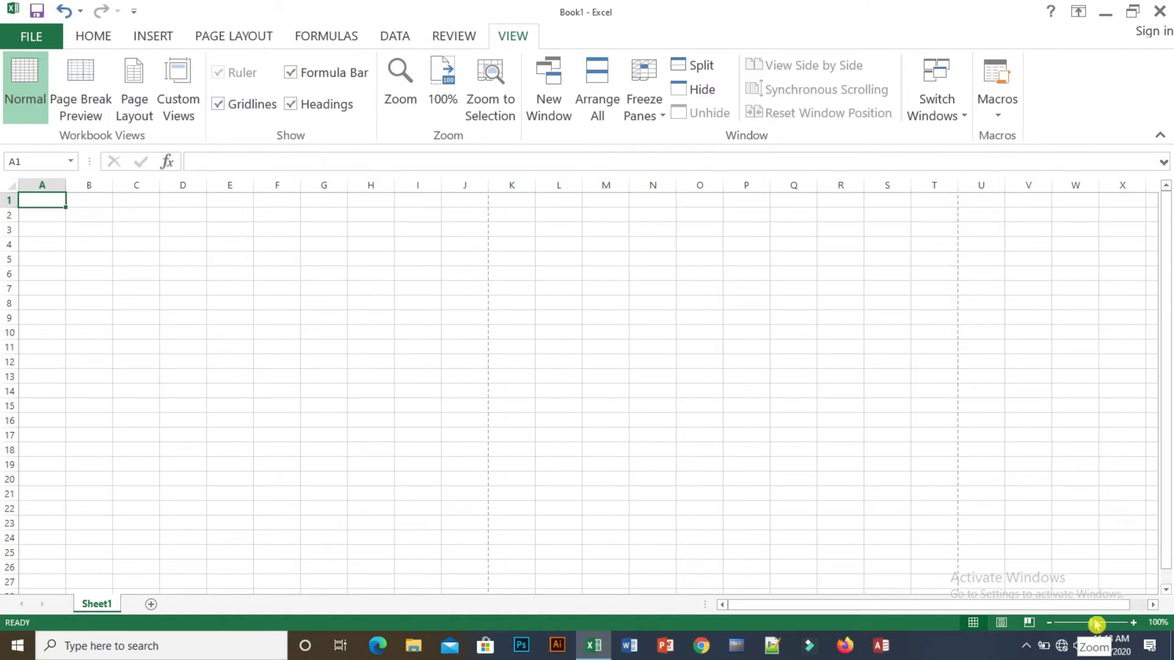
{"action": "left_click_drag", "start_coordinate": [1096, 627], "coordinate": [1111, 628]}
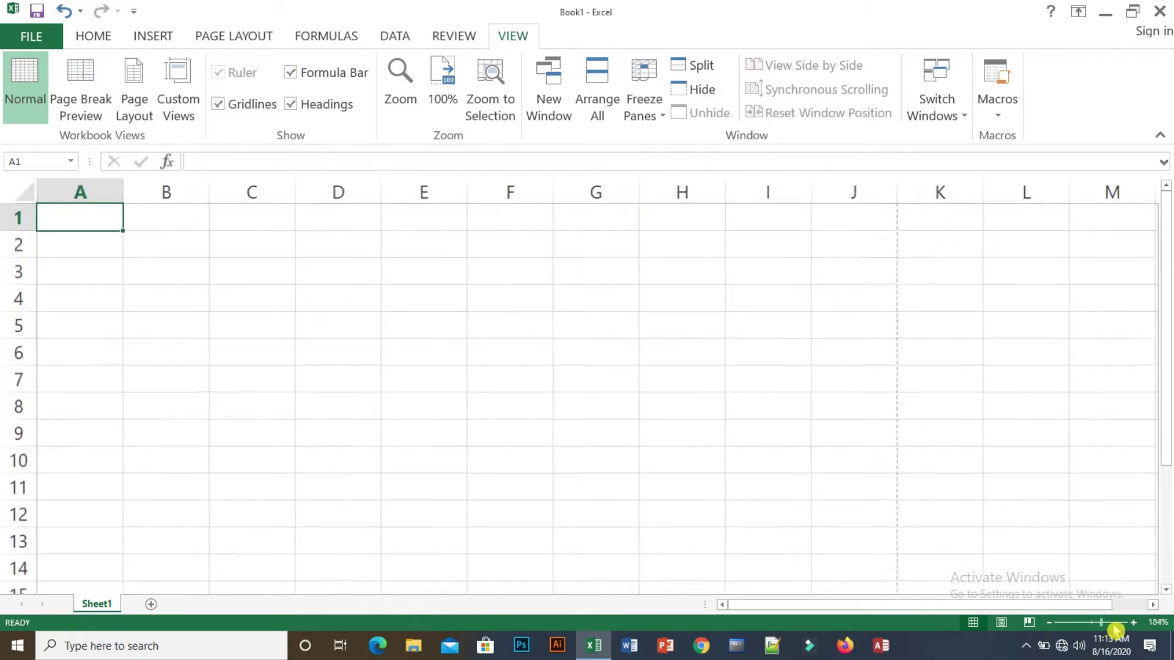
{"action": "left_click", "coordinate": [1097, 630]}
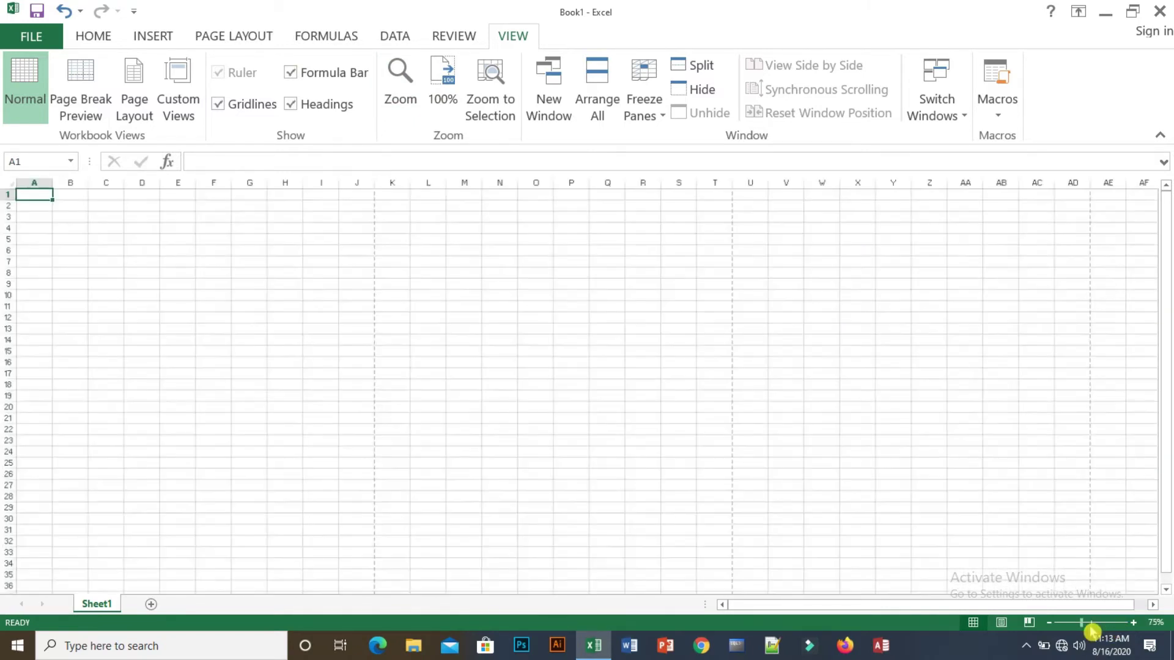
{"action": "left_click_drag", "start_coordinate": [1097, 630], "coordinate": [1090, 623]}
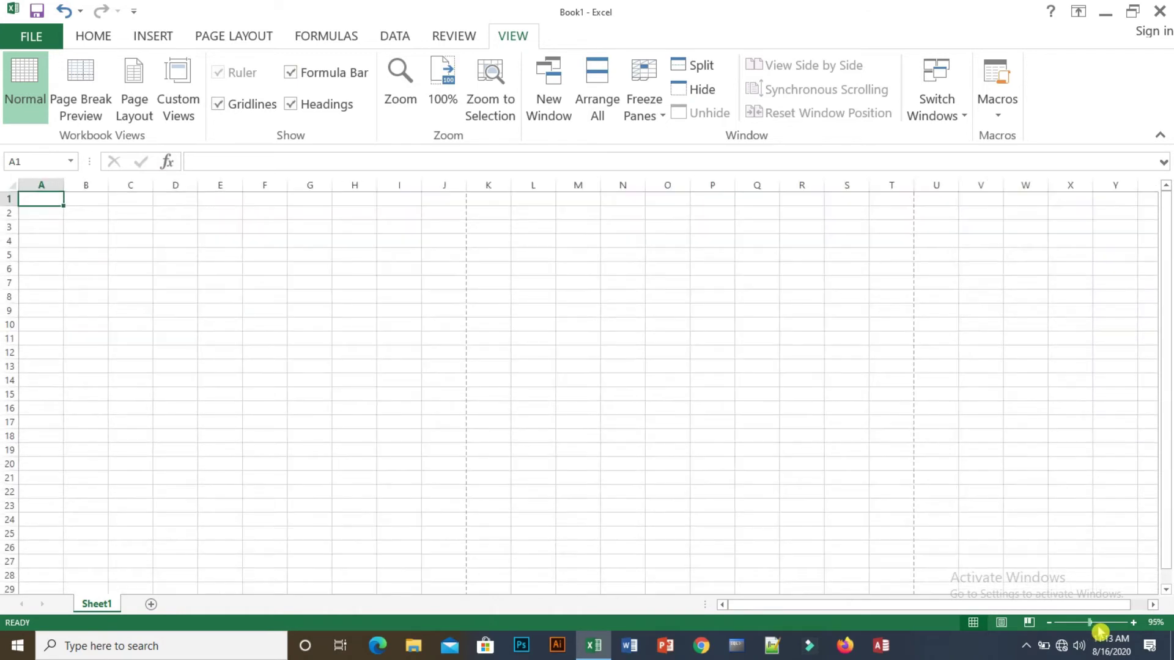
{"action": "left_click", "coordinate": [410, 111]}
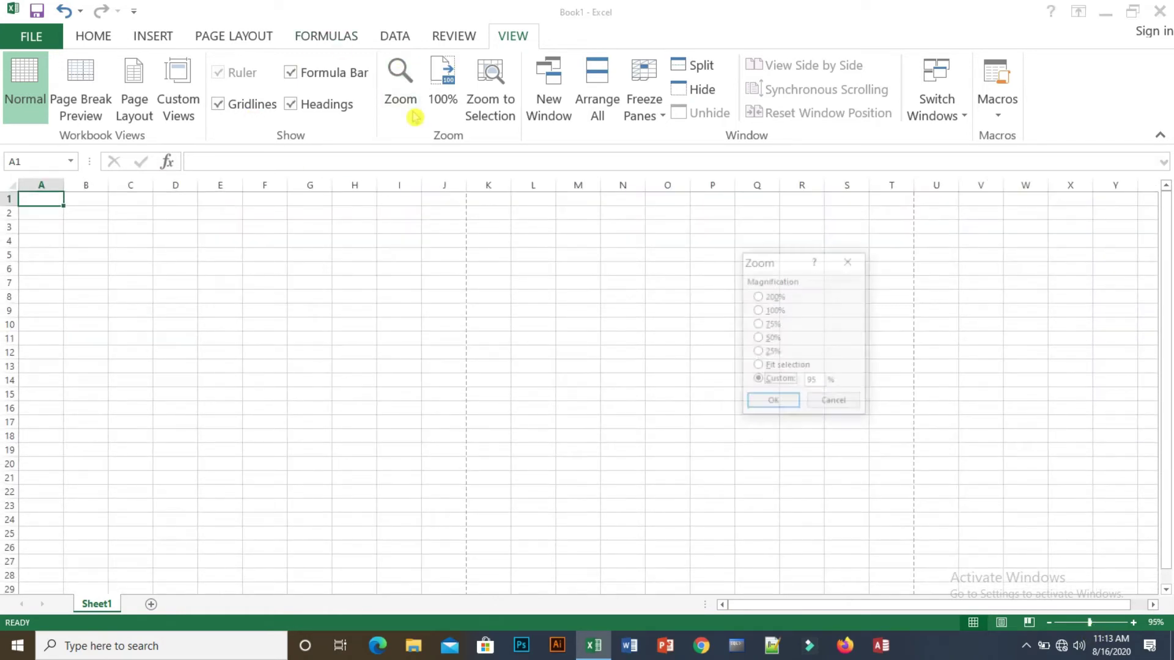
{"action": "left_click", "coordinate": [770, 353]}
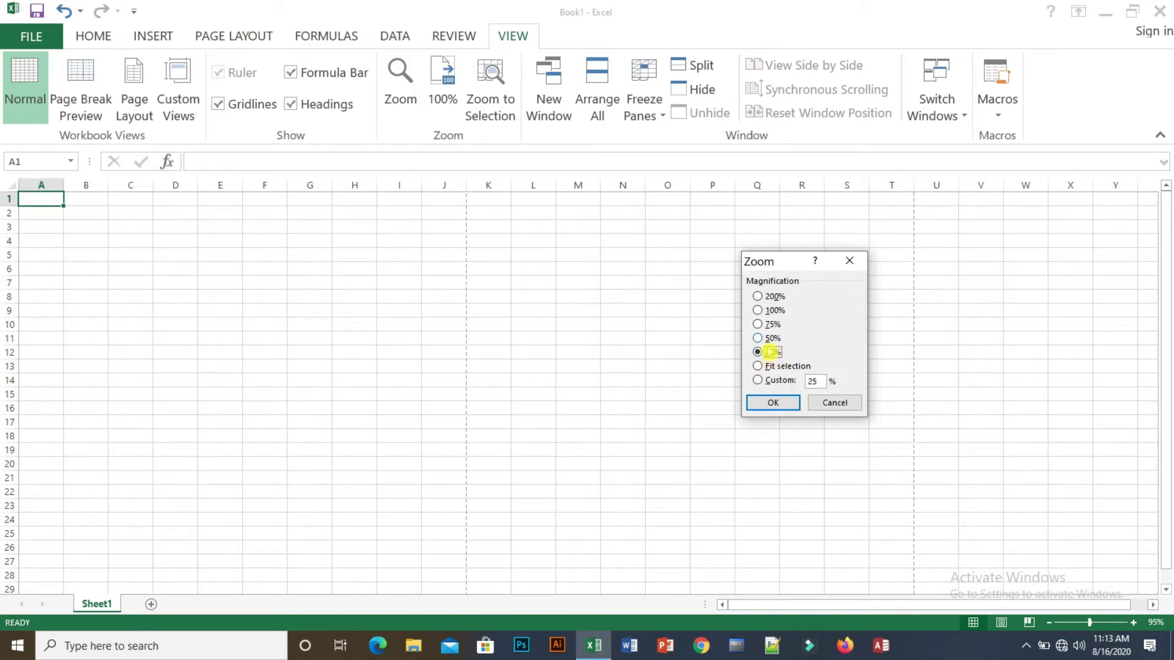
{"action": "left_click", "coordinate": [783, 404]}
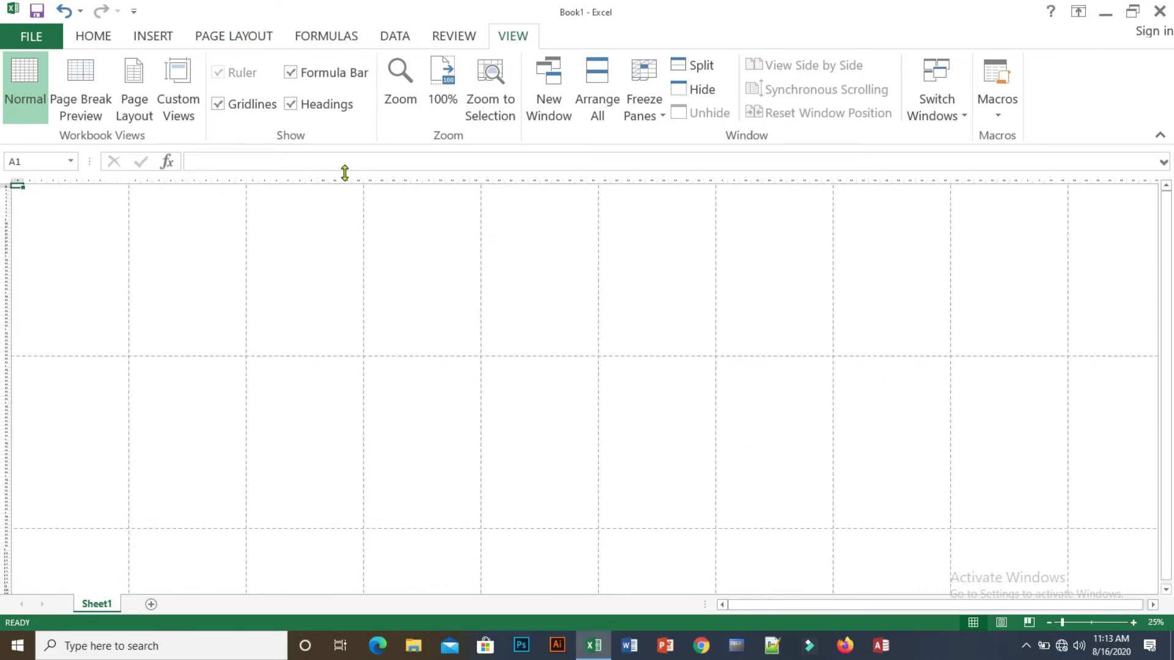
{"action": "left_click", "coordinate": [441, 104]}
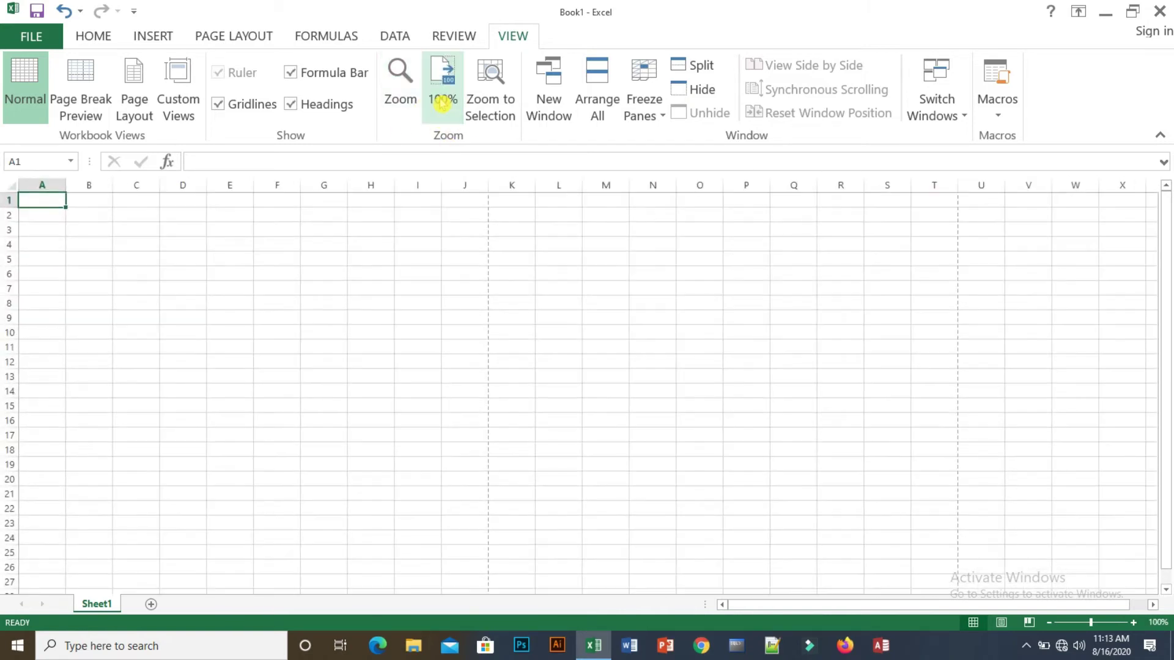
{"action": "left_click", "coordinate": [486, 94]}
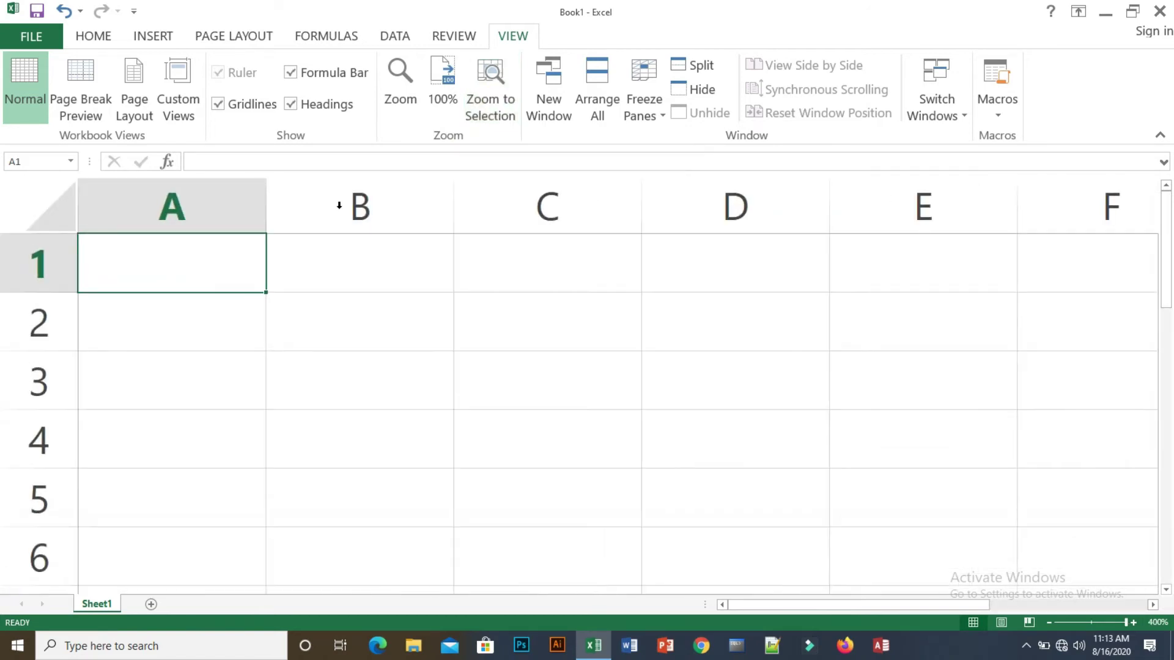
{"action": "left_click", "coordinate": [451, 287]}
{"action": "left_click", "coordinate": [458, 417]}
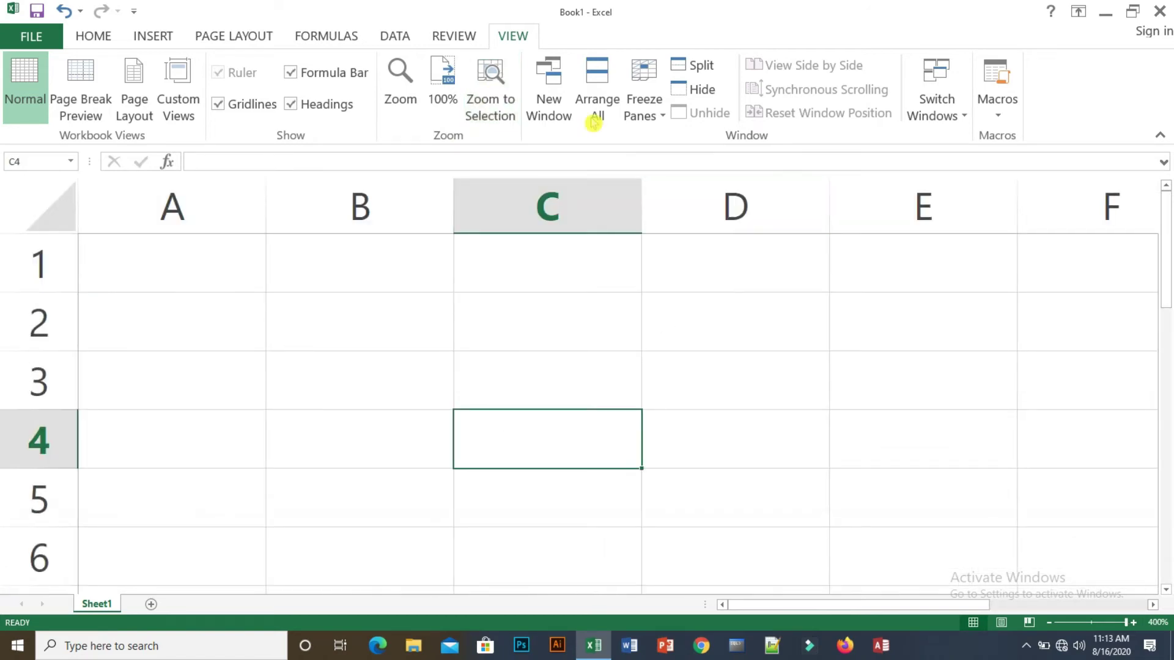
{"action": "left_click", "coordinate": [465, 109]}
{"action": "left_click", "coordinate": [621, 336]}
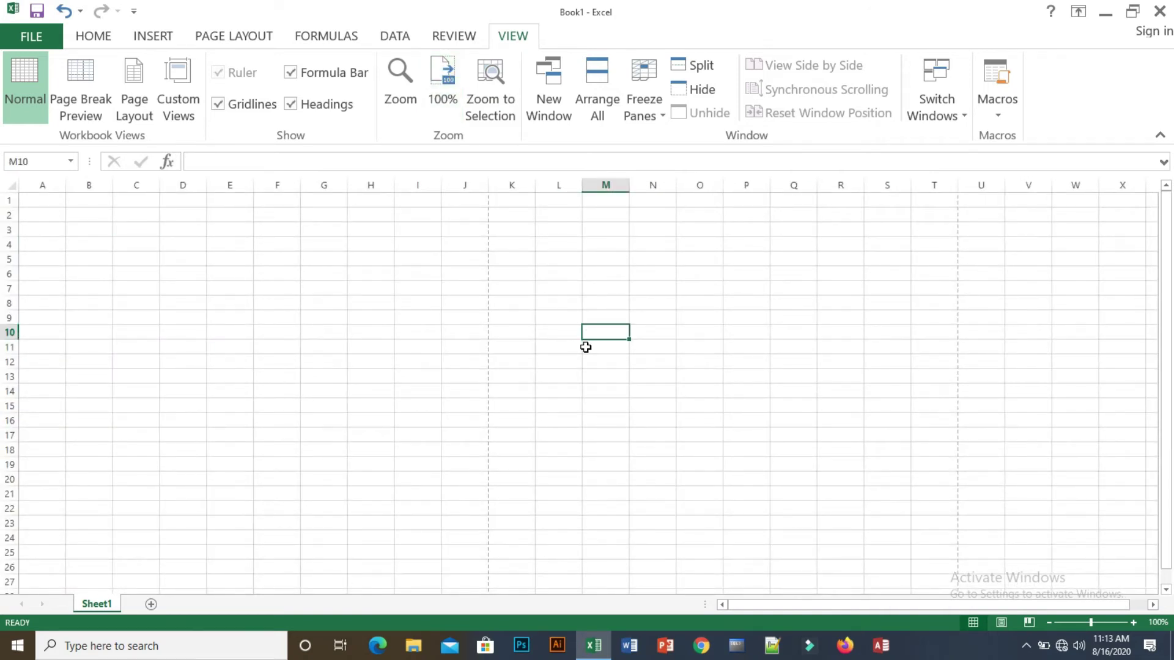
{"action": "left_click", "coordinate": [497, 116]}
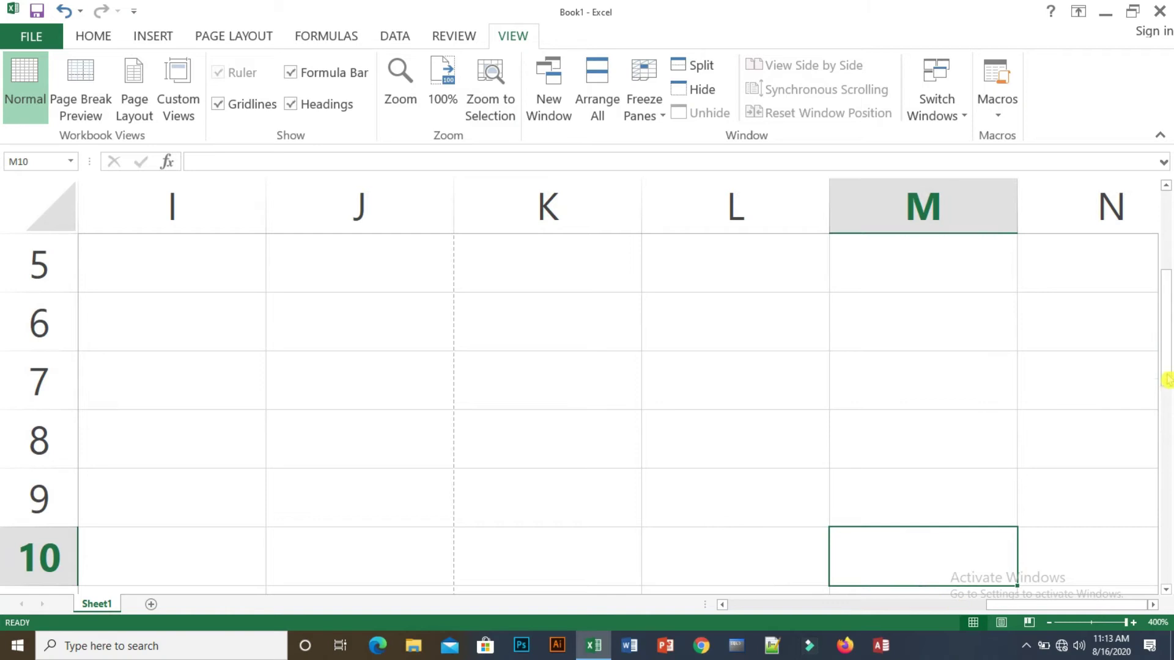
{"action": "left_click_drag", "start_coordinate": [1168, 363], "coordinate": [1170, 415]}
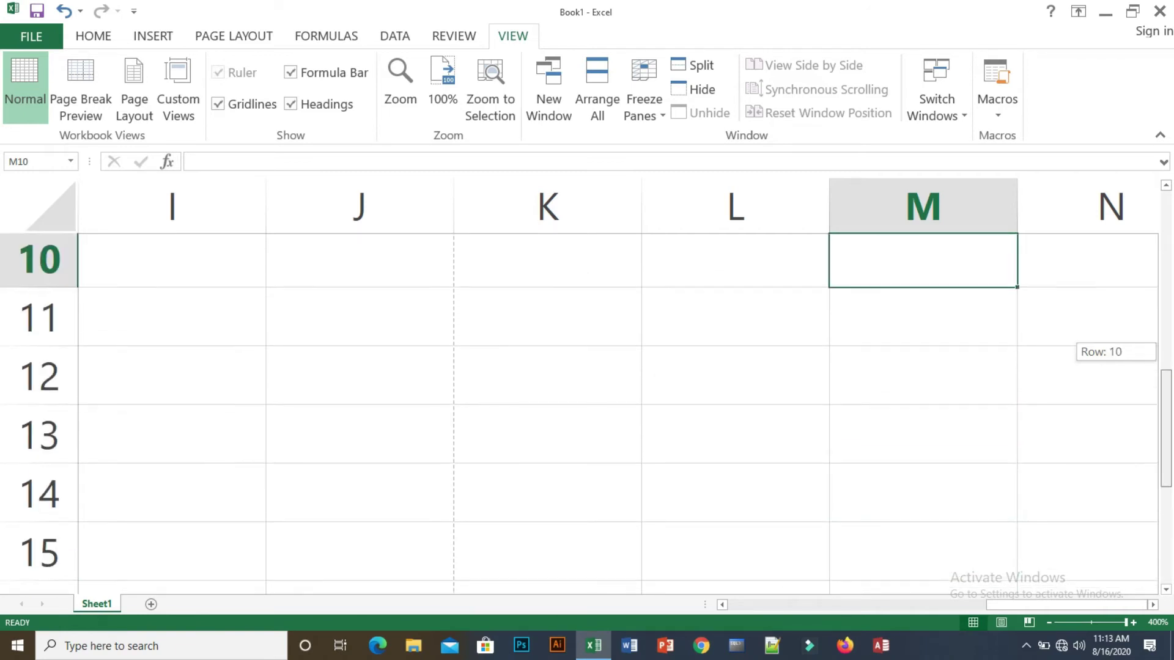
{"action": "left_click_drag", "start_coordinate": [1170, 414], "coordinate": [1168, 440]}
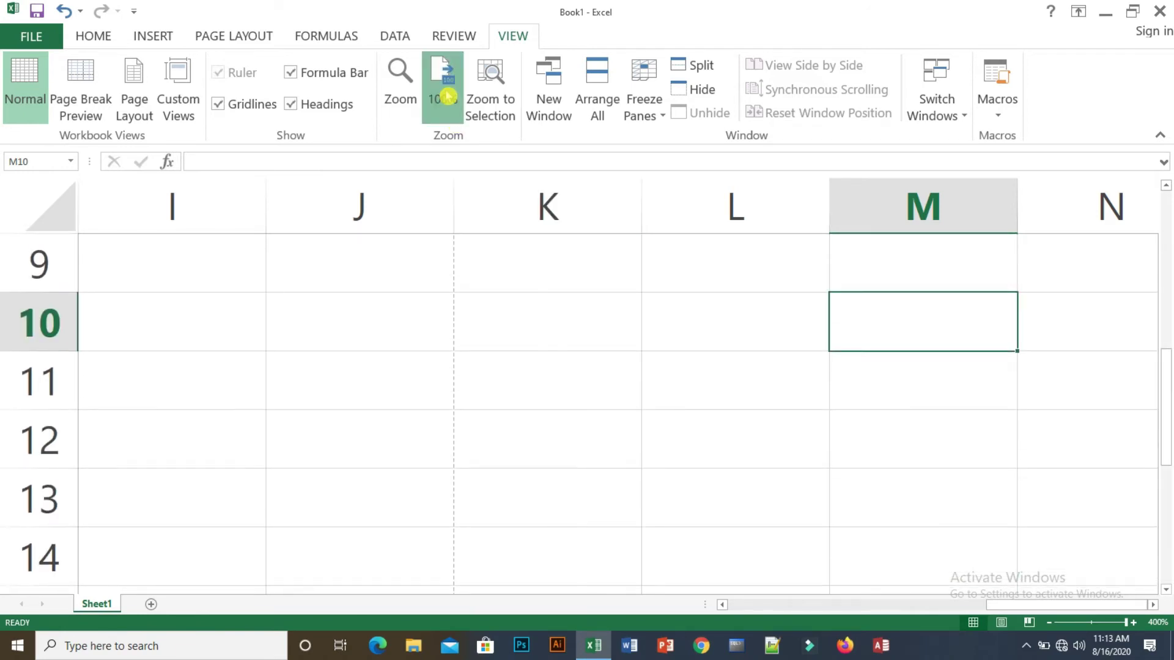
{"action": "left_click", "coordinate": [443, 90]}
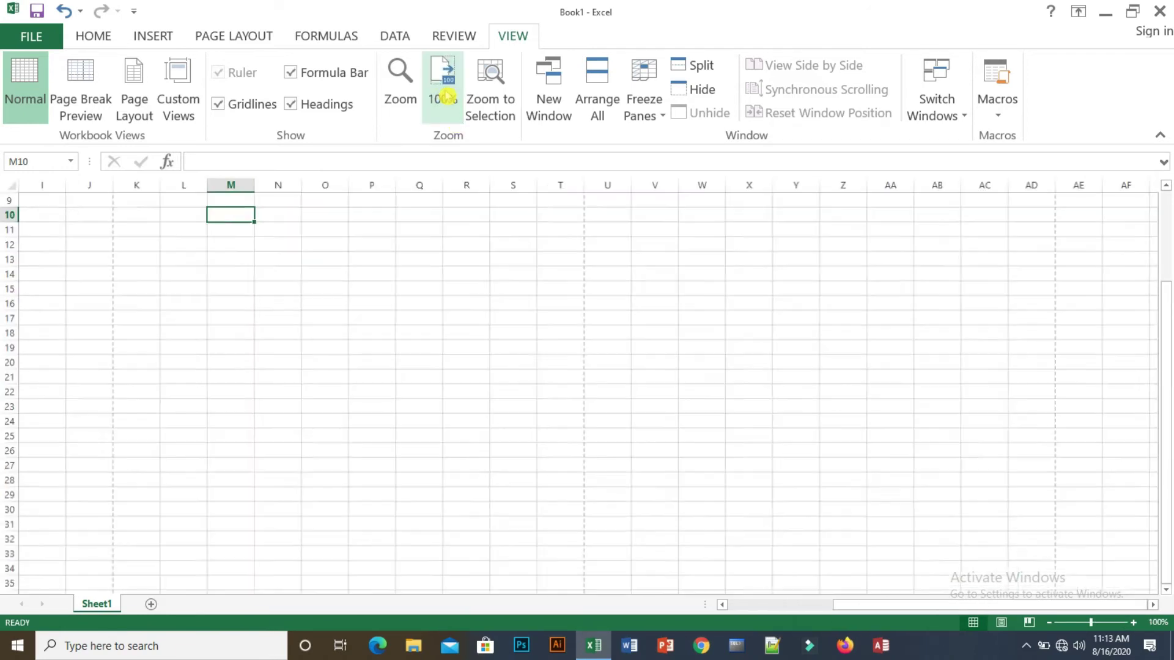
{"action": "left_click", "coordinate": [563, 104]}
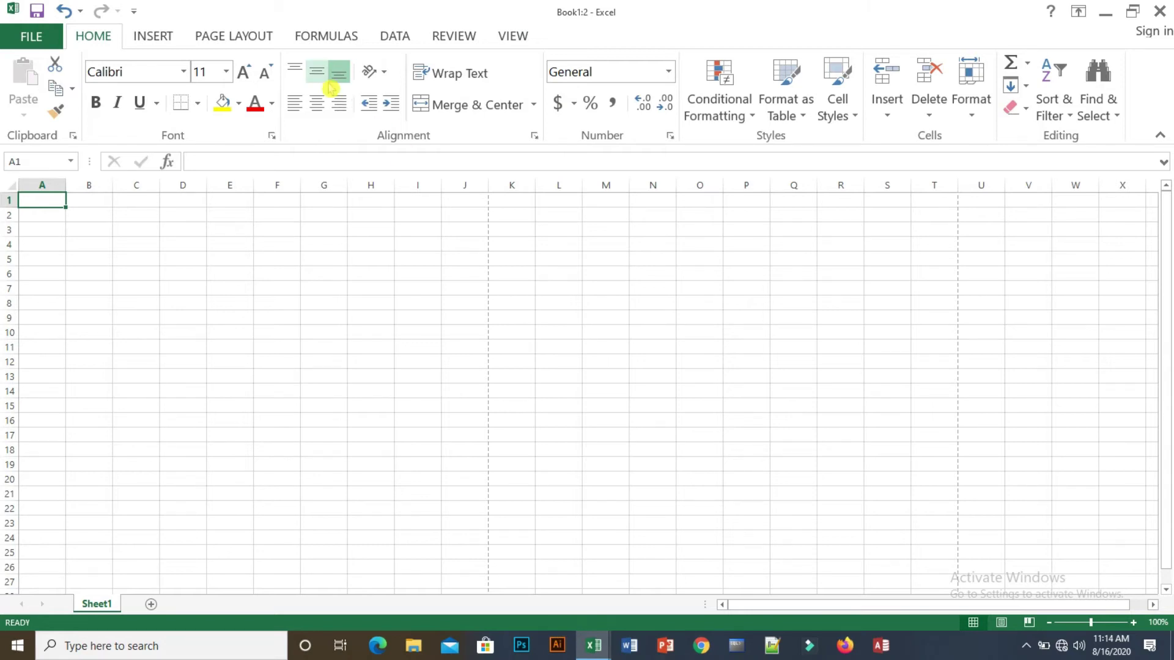
{"action": "left_click", "coordinate": [513, 39]}
{"action": "left_click", "coordinate": [597, 122]}
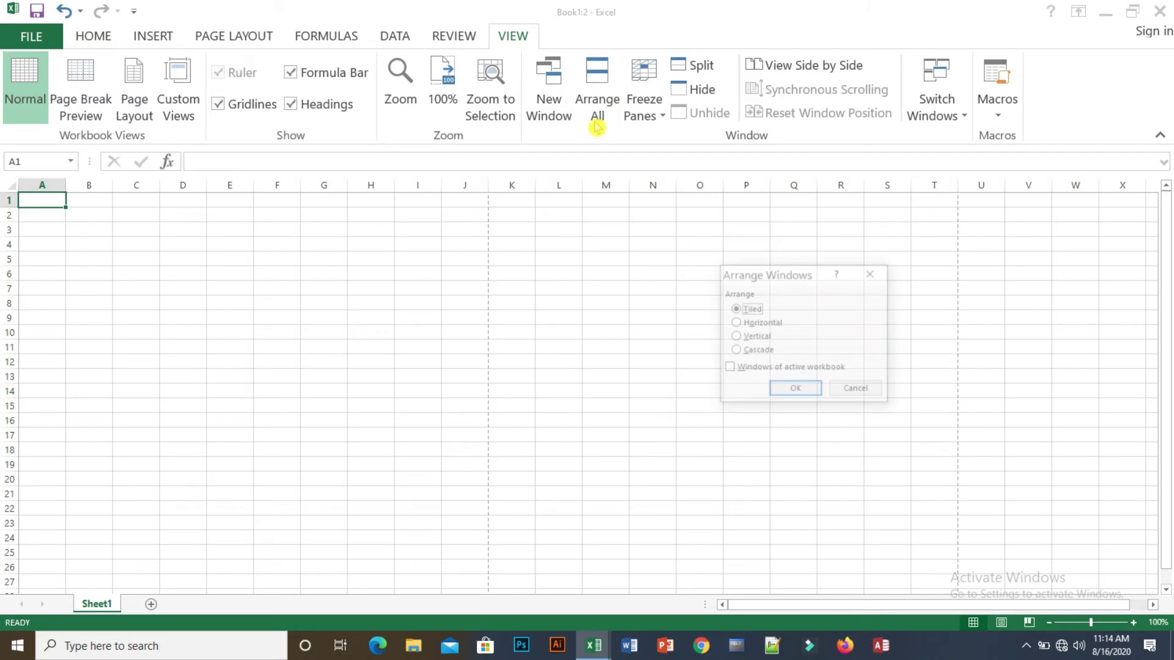
{"action": "left_click", "coordinate": [796, 388]}
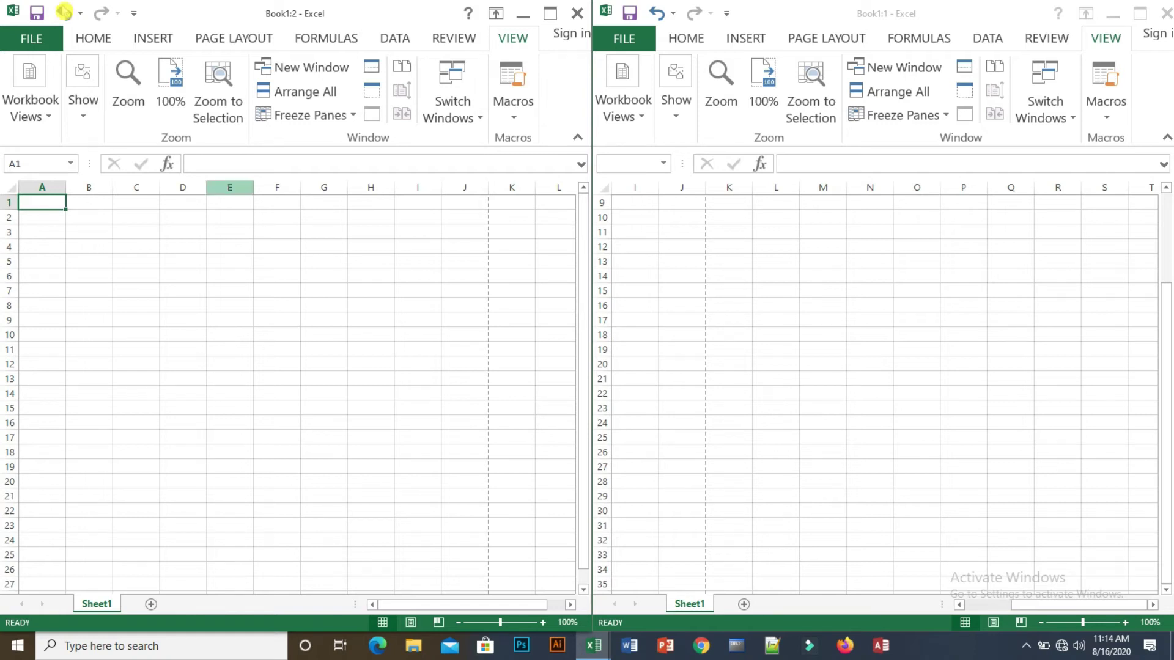
{"action": "left_click", "coordinate": [1161, 12]}
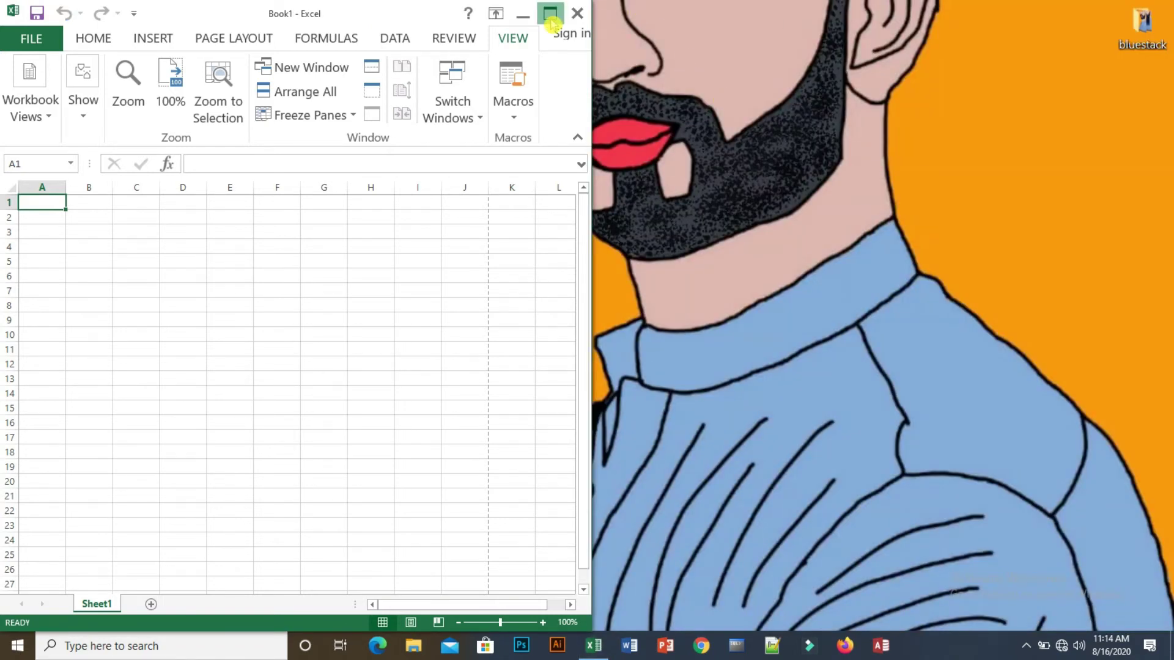
{"action": "left_click", "coordinate": [550, 13]}
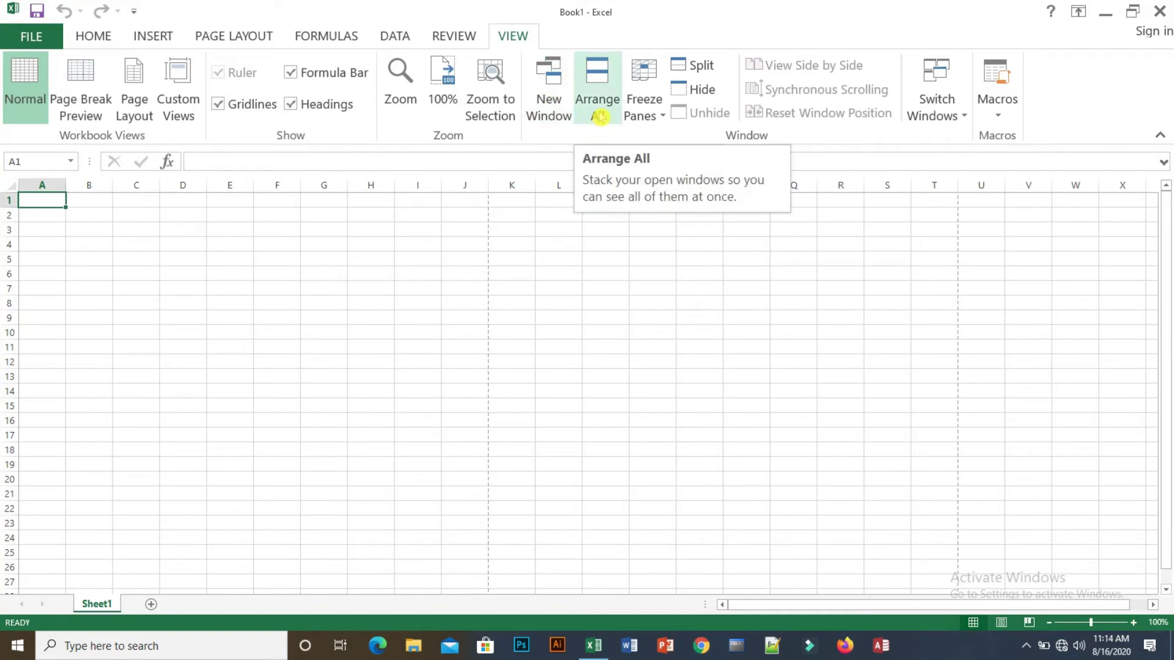
{"action": "left_click", "coordinate": [656, 122]}
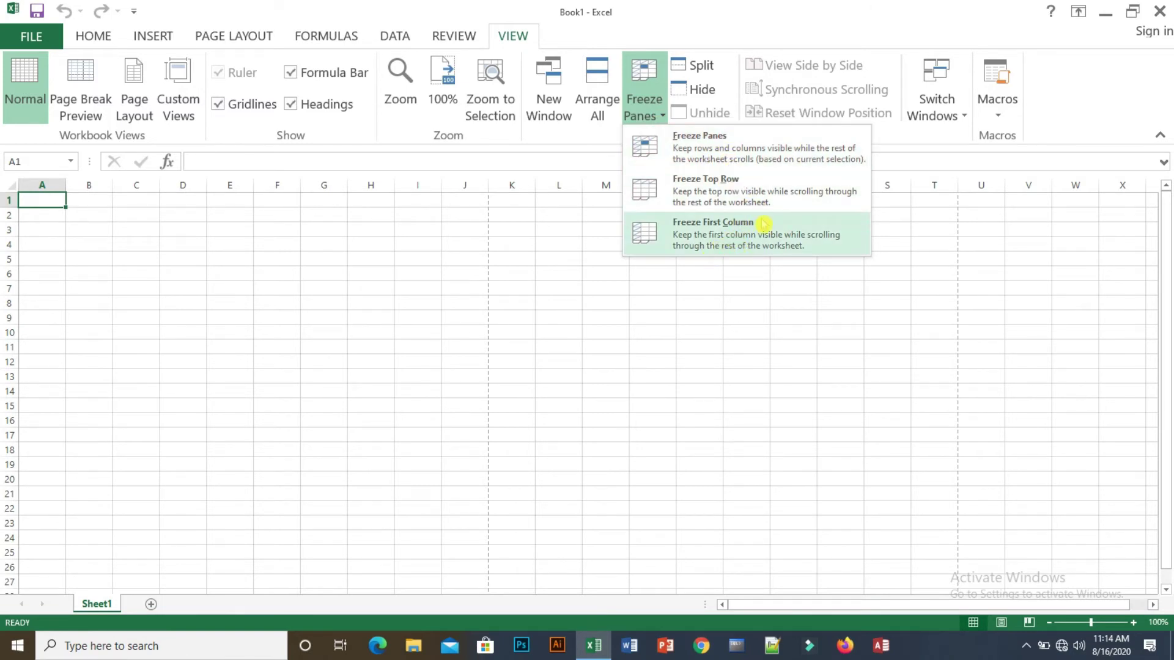
{"action": "left_click", "coordinate": [722, 235]}
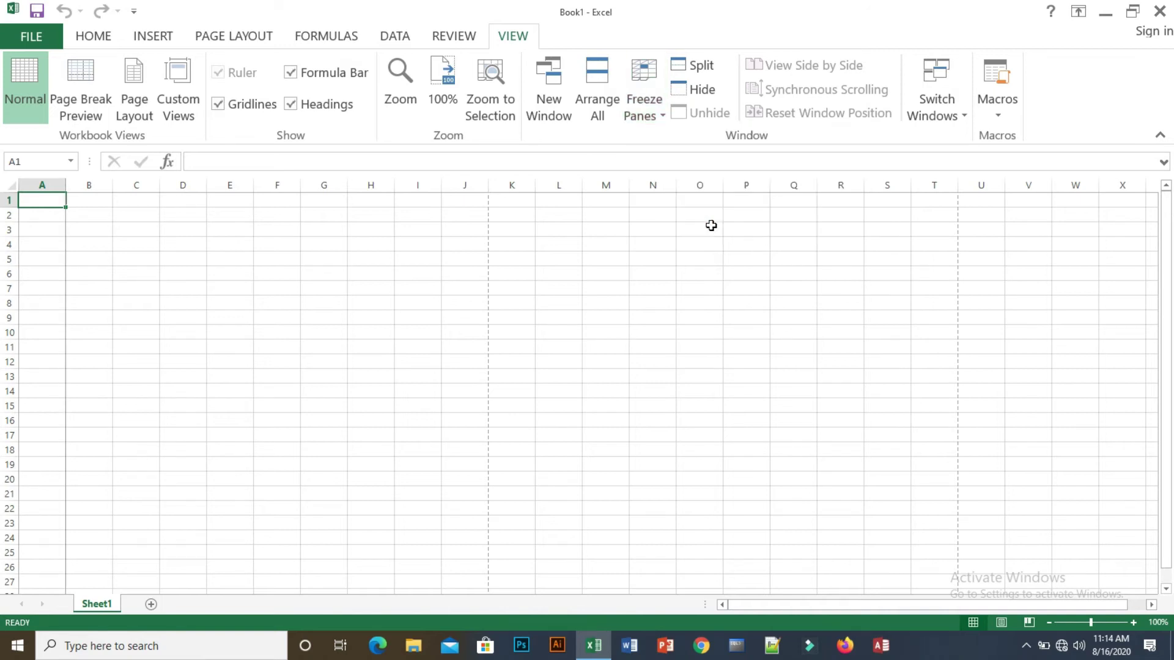
{"action": "left_click", "coordinate": [42, 245]}
{"action": "left_click", "coordinate": [42, 303]}
{"action": "left_click", "coordinate": [648, 117]}
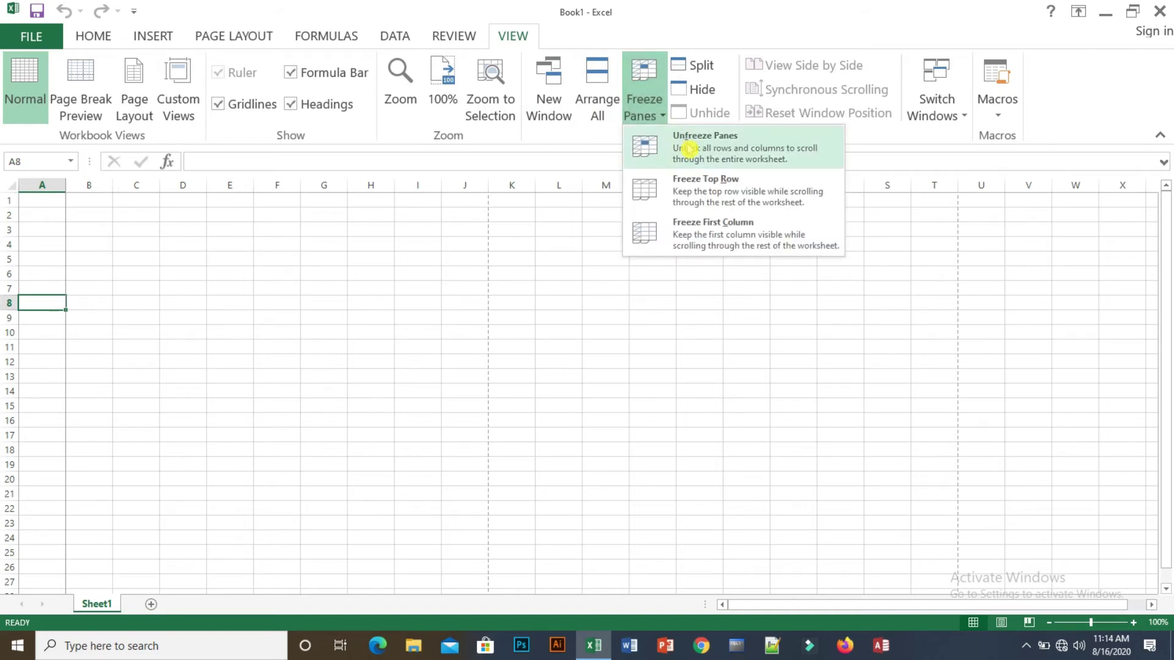
{"action": "left_click", "coordinate": [689, 148]}
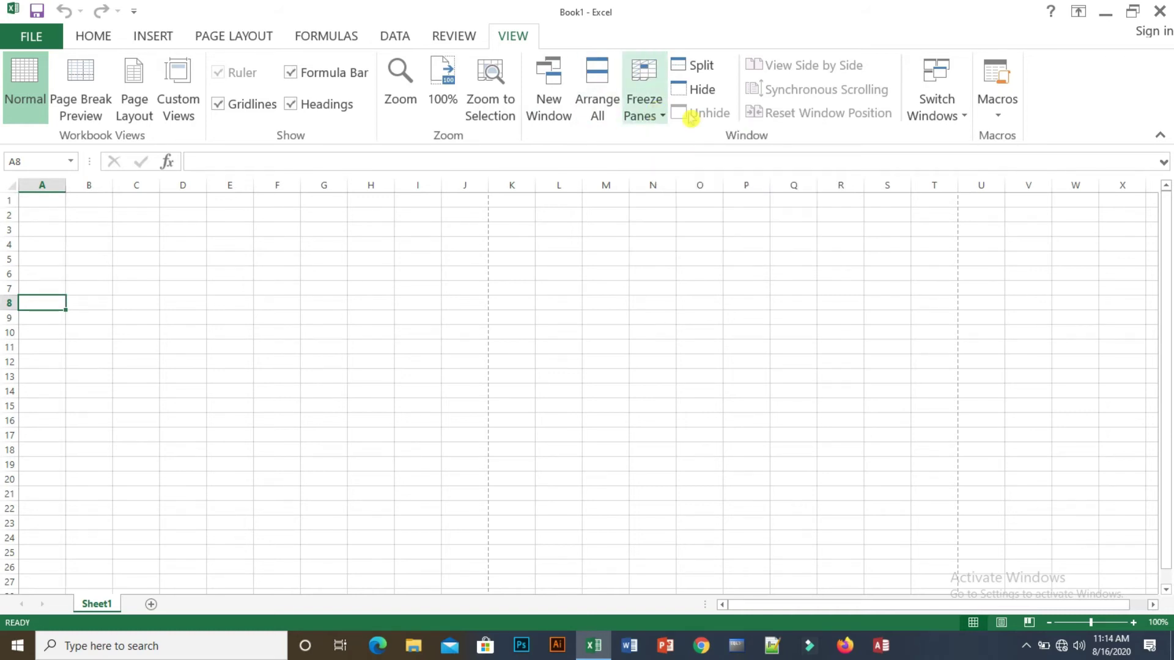
Step: Split the sheet into panes at row 8, select cells K1 and J4, then remove the split
{"action": "left_click", "coordinate": [712, 70]}
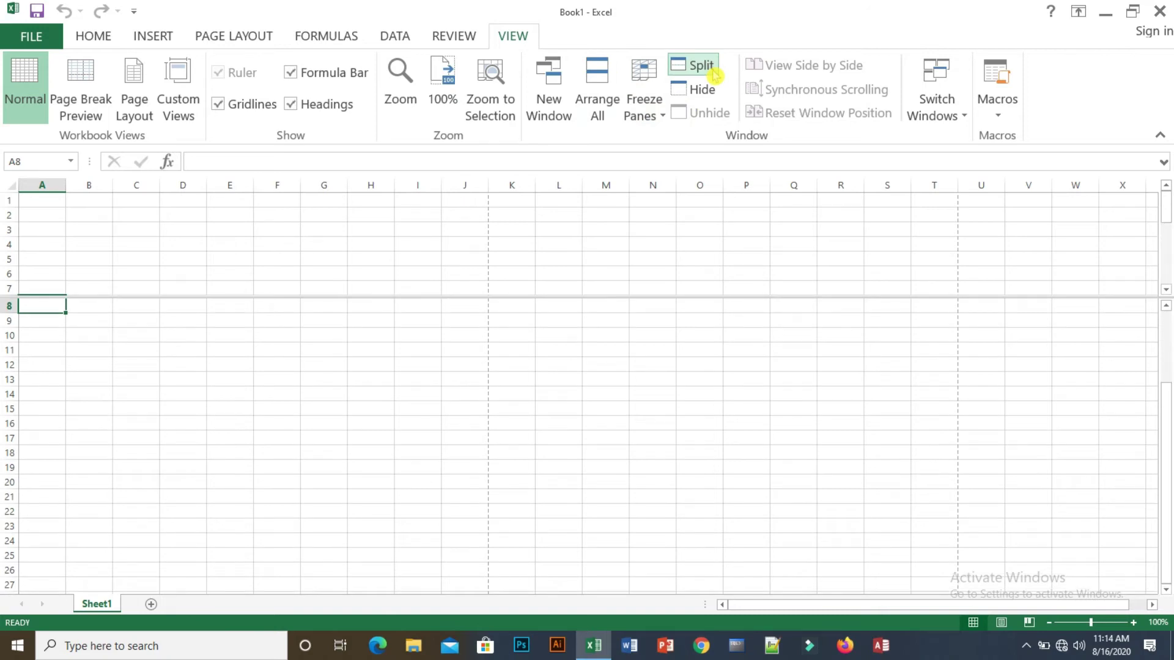
{"action": "left_click", "coordinate": [532, 204]}
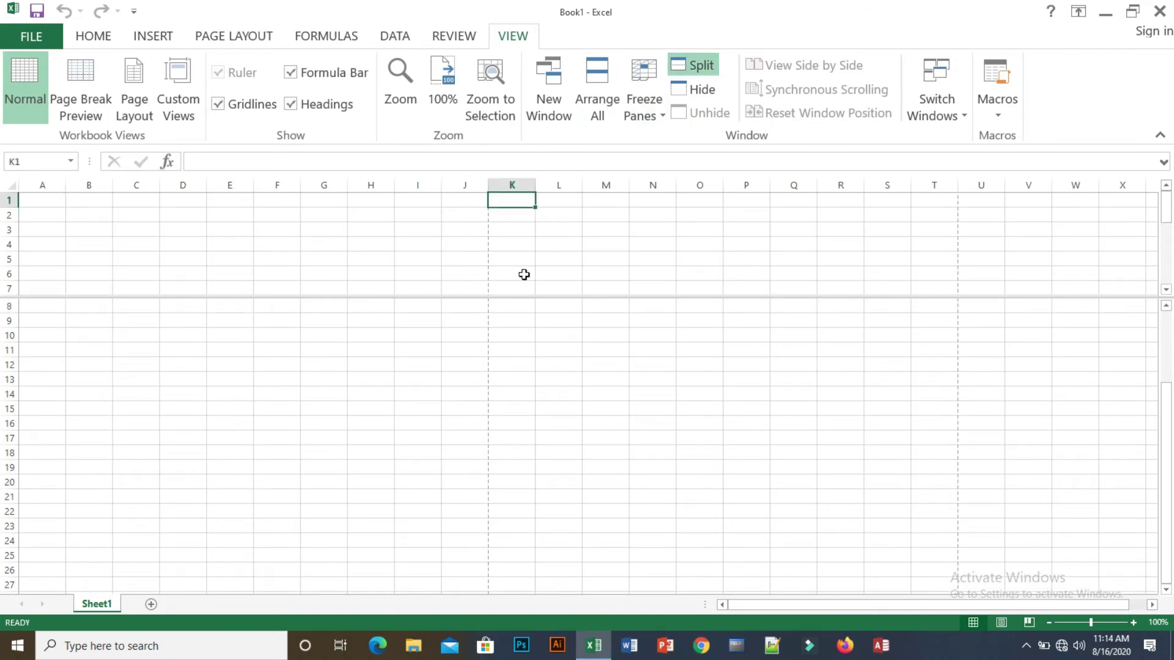
{"action": "left_click", "coordinate": [459, 241]}
{"action": "left_click", "coordinate": [694, 64]}
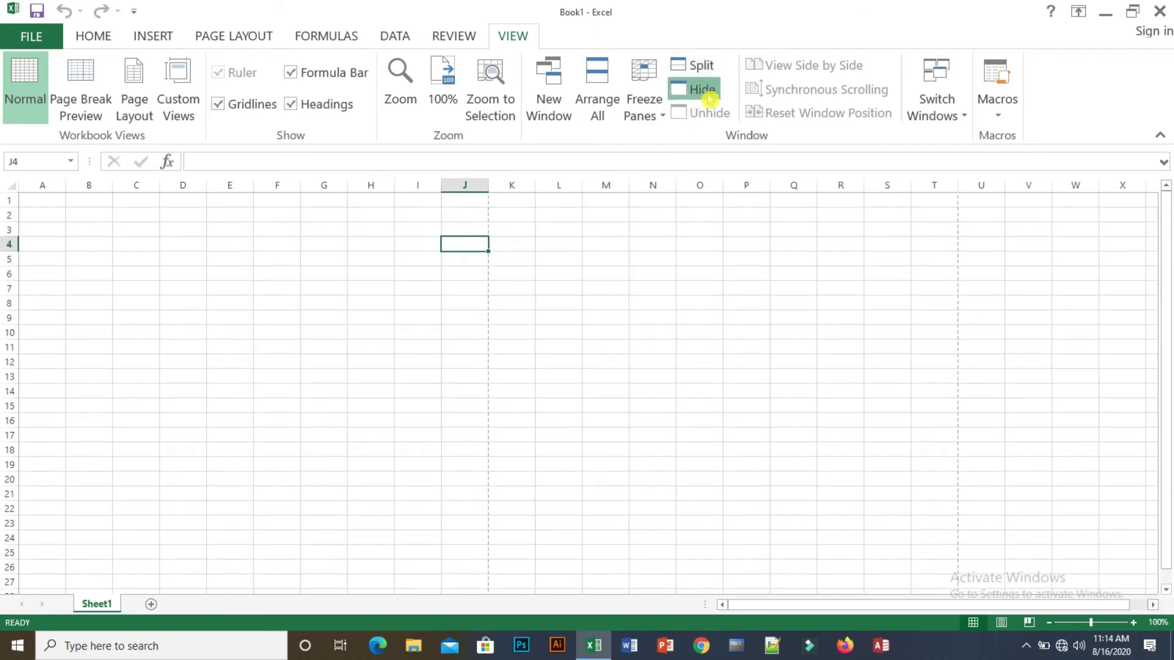
Step: Hide the Book1 window, unhide it, and list the open windows under Switch Windows
{"action": "left_click", "coordinate": [703, 90]}
{"action": "left_click", "coordinate": [709, 113]}
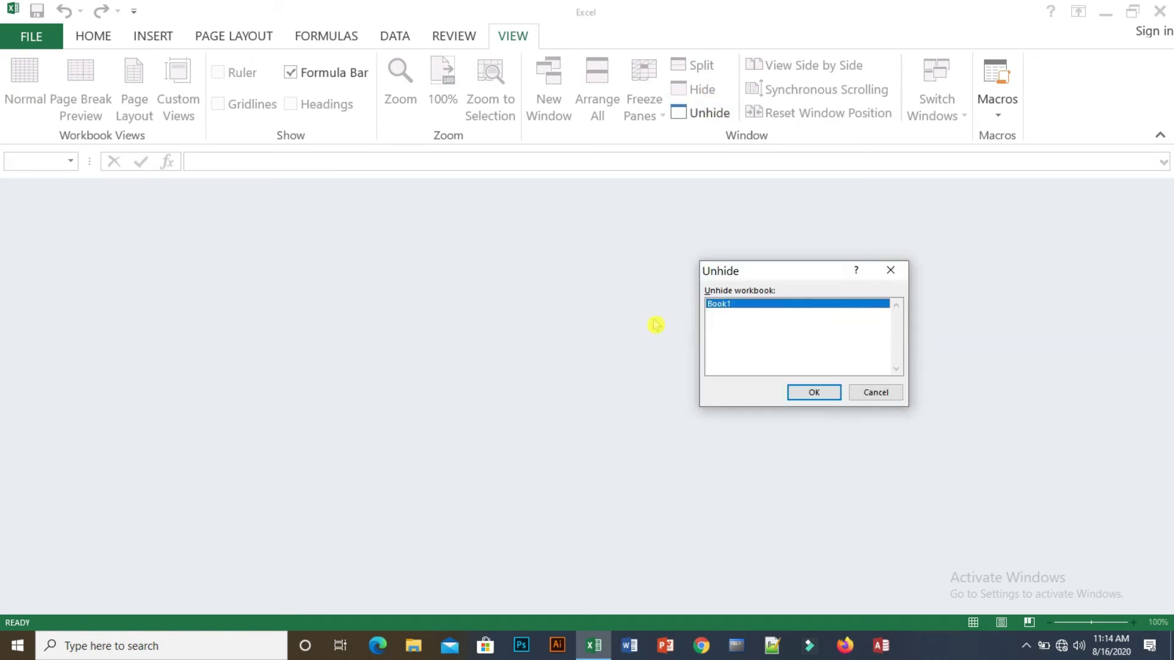
{"action": "left_click", "coordinate": [798, 395]}
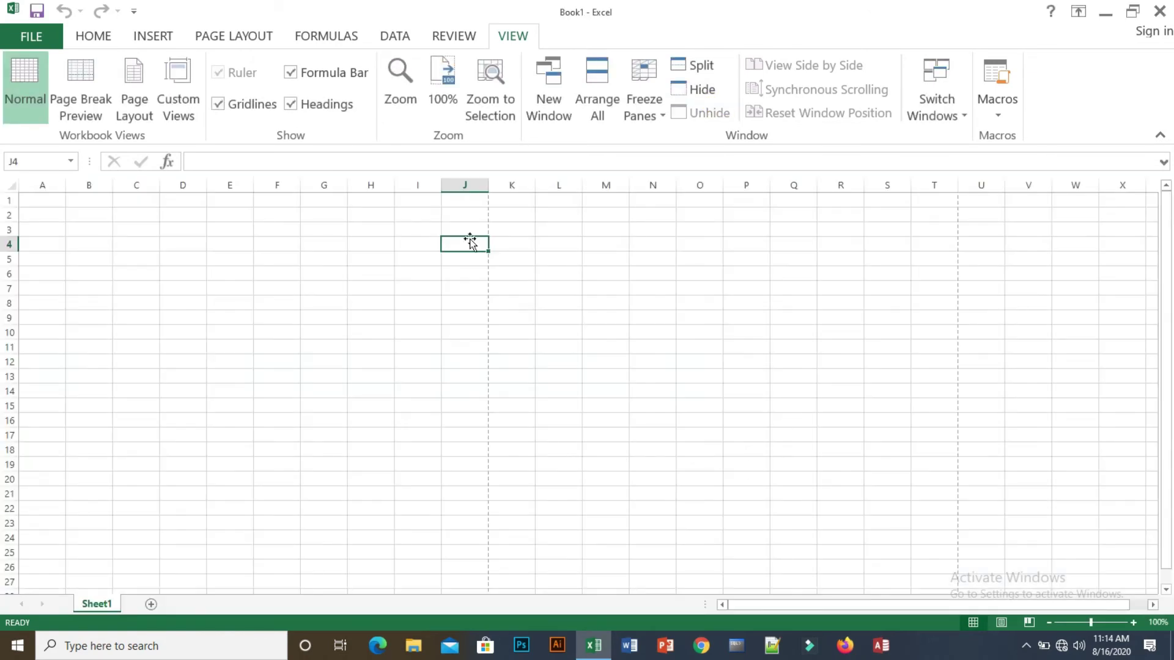
{"action": "left_click", "coordinate": [934, 114]}
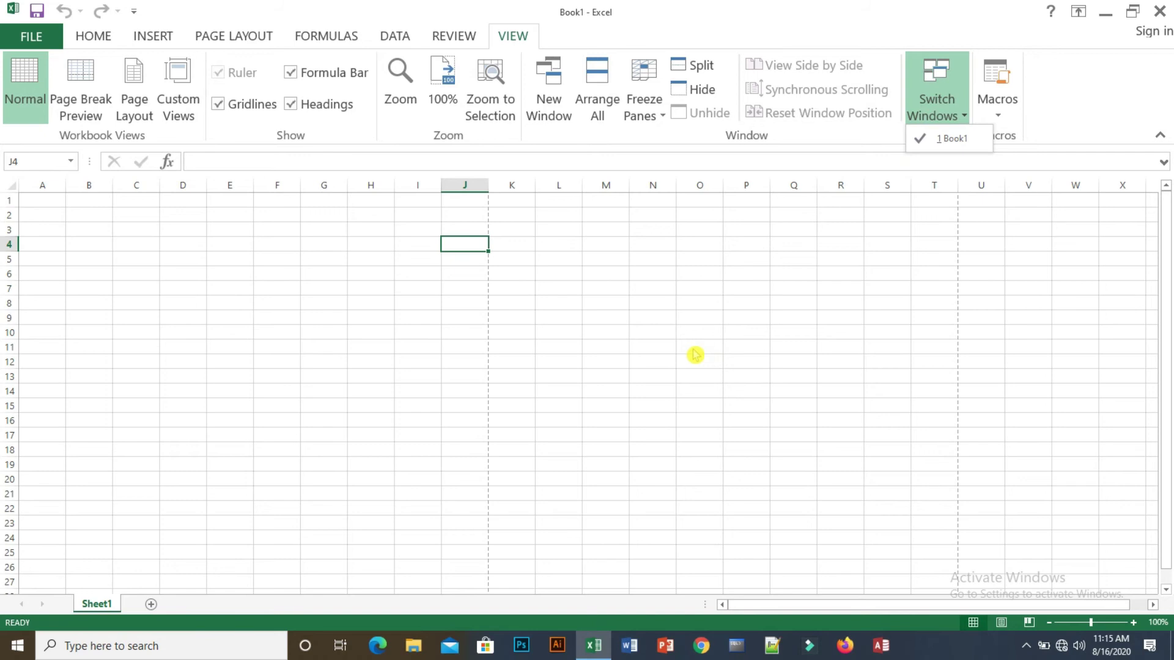
Step: Open a second window of Book1, switch back to Book1:1, and open the Macros dropdown
{"action": "left_click", "coordinate": [611, 337]}
{"action": "left_click", "coordinate": [567, 109]}
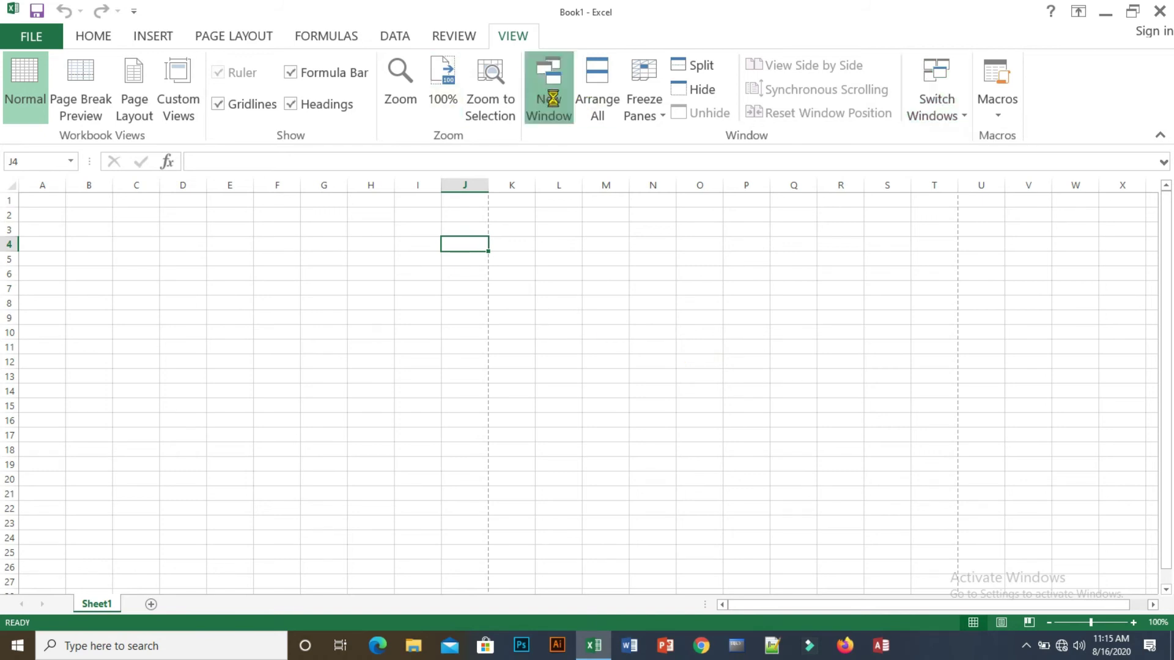
{"action": "left_click", "coordinate": [513, 37]}
{"action": "left_click", "coordinate": [945, 119]}
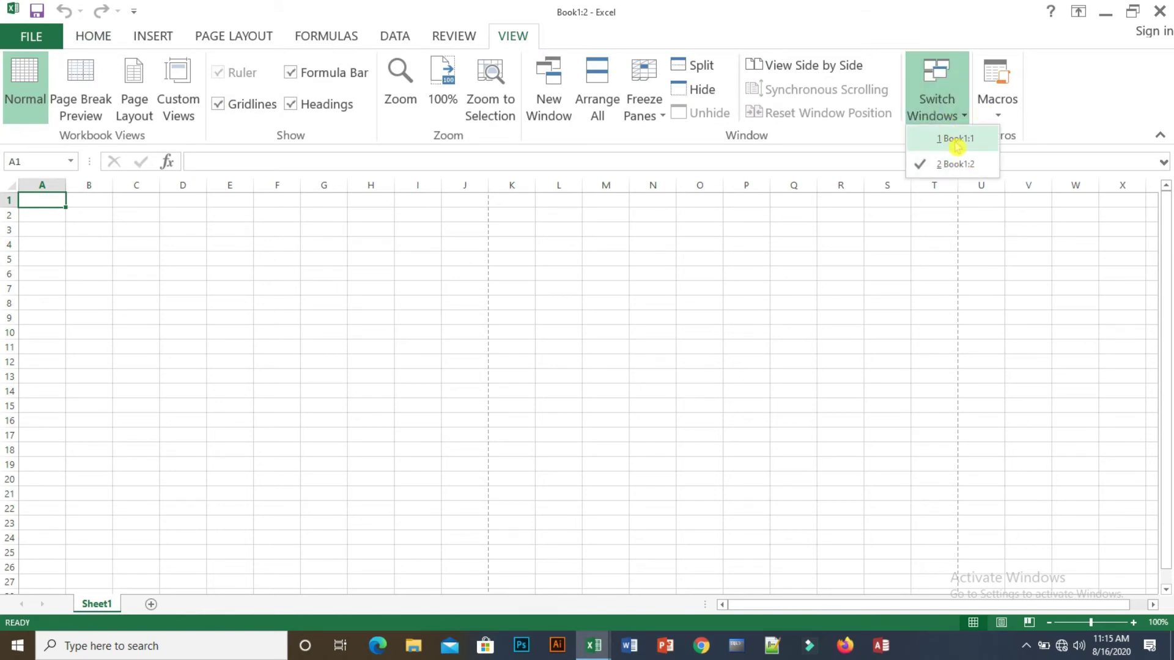
{"action": "left_click", "coordinate": [957, 141]}
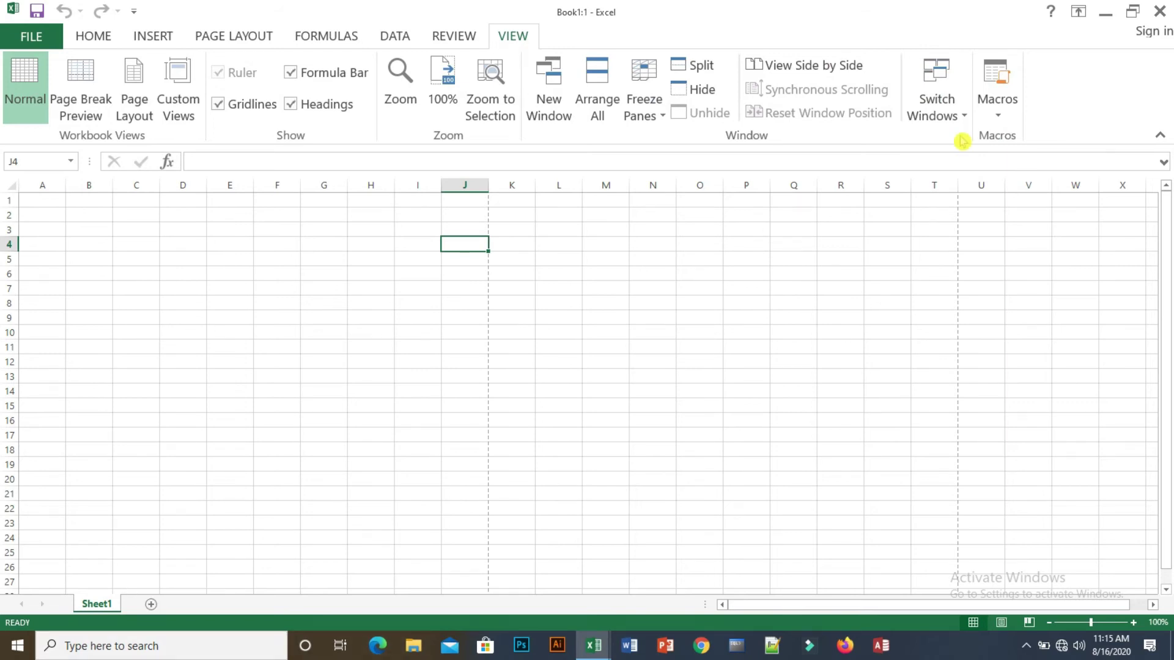
{"action": "left_click", "coordinate": [997, 115]}
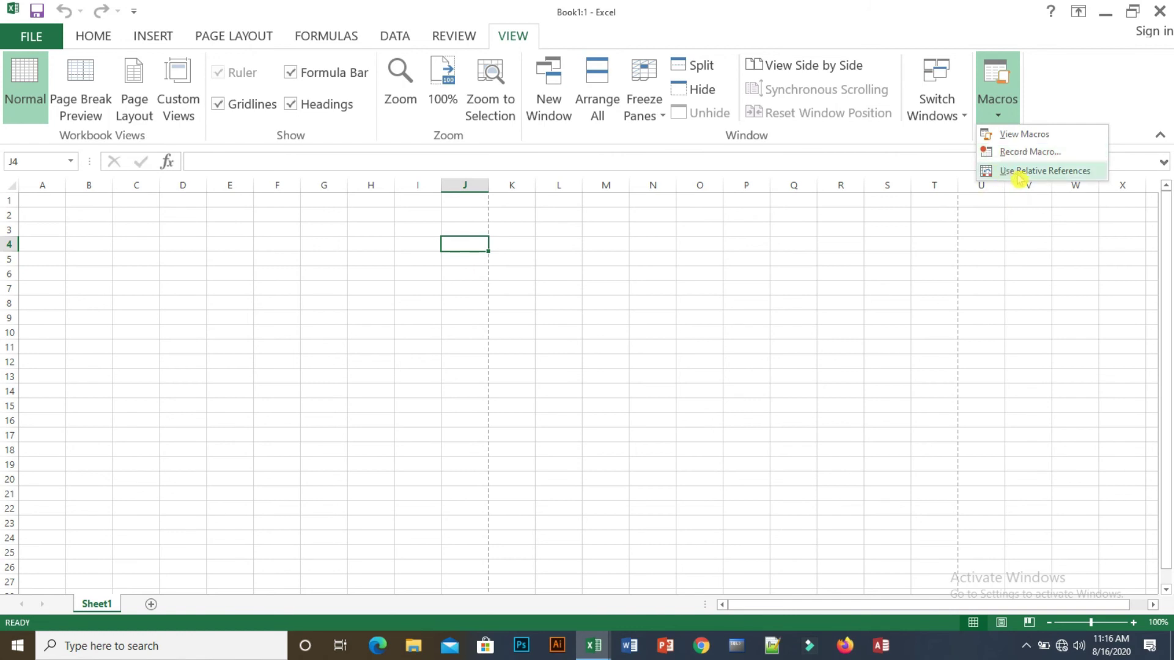
Step: Turn on Use Relative References from the Macros dropdown
{"action": "left_click", "coordinate": [1016, 174]}
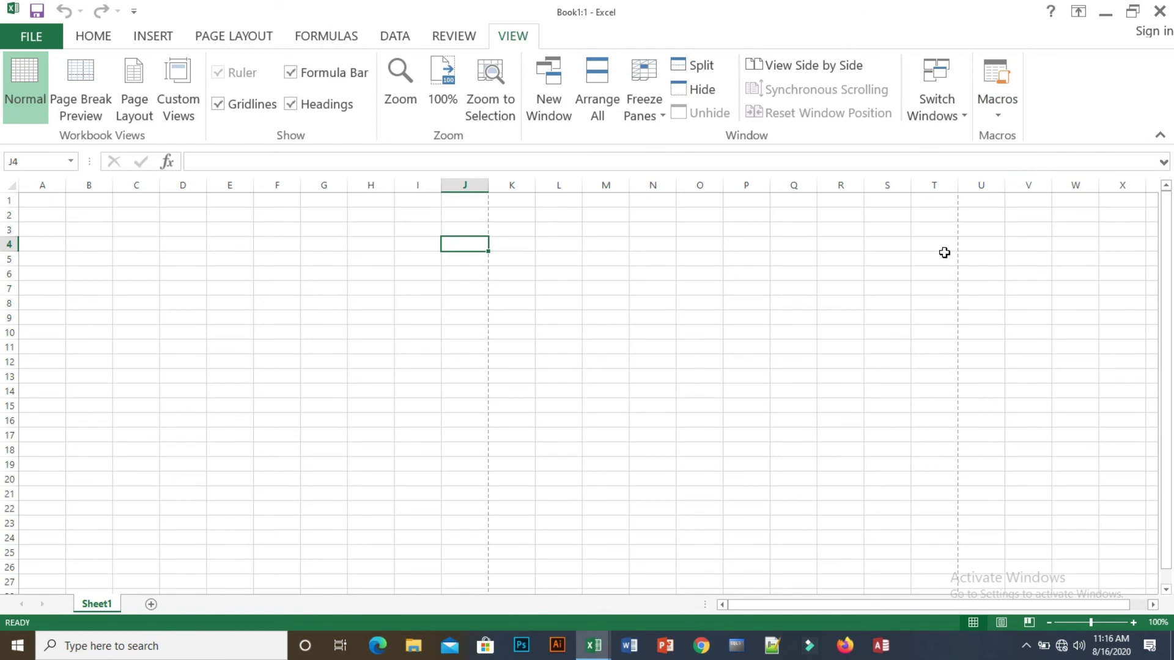